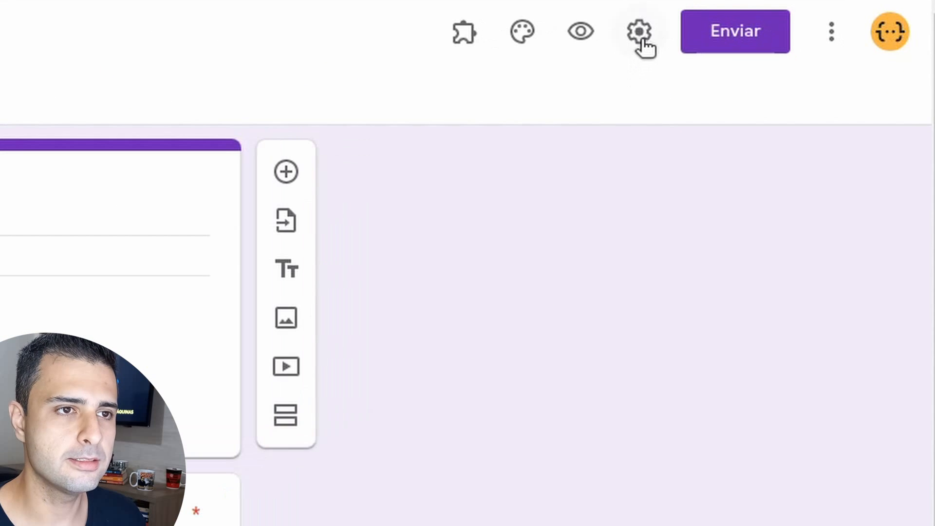
Turn on "Criar teste" in the form's test settings and save the settings.
{"action": "left_click", "coordinate": [640, 35]}
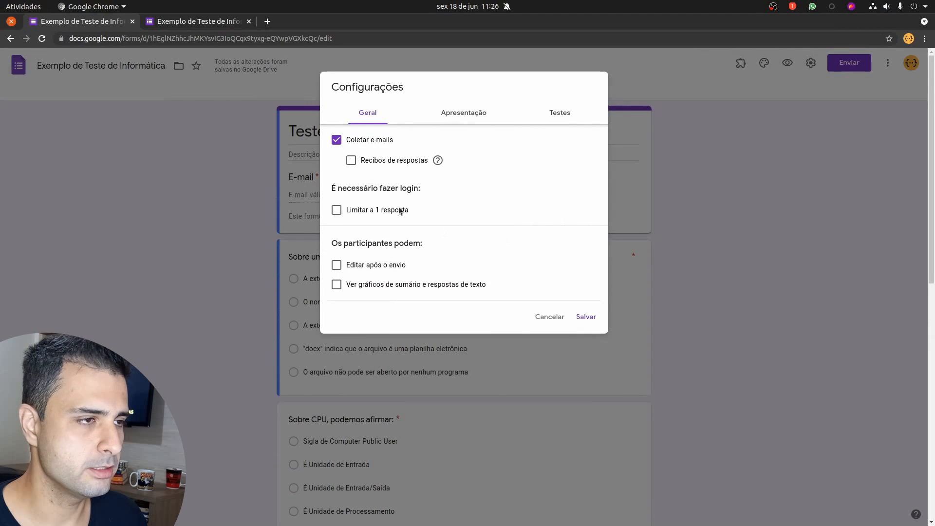
{"action": "left_click", "coordinate": [543, 117]}
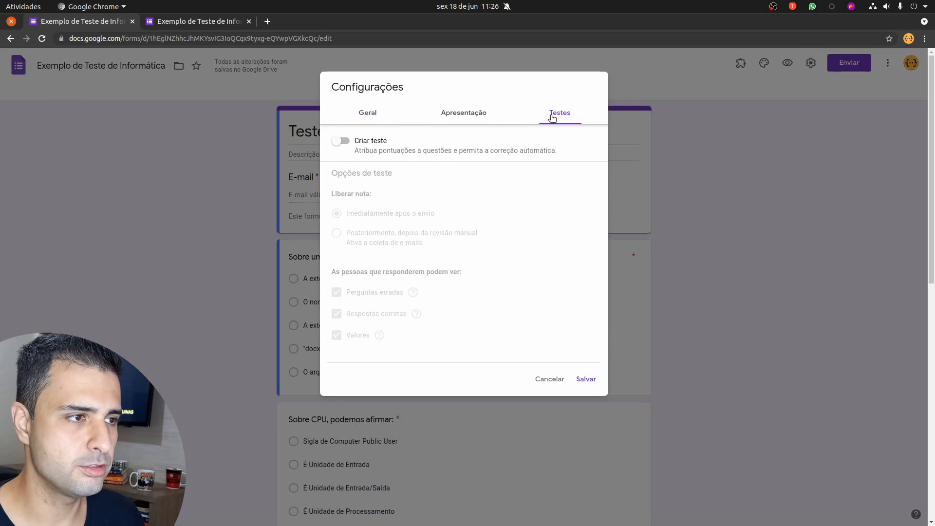
{"action": "left_click", "coordinate": [340, 142]}
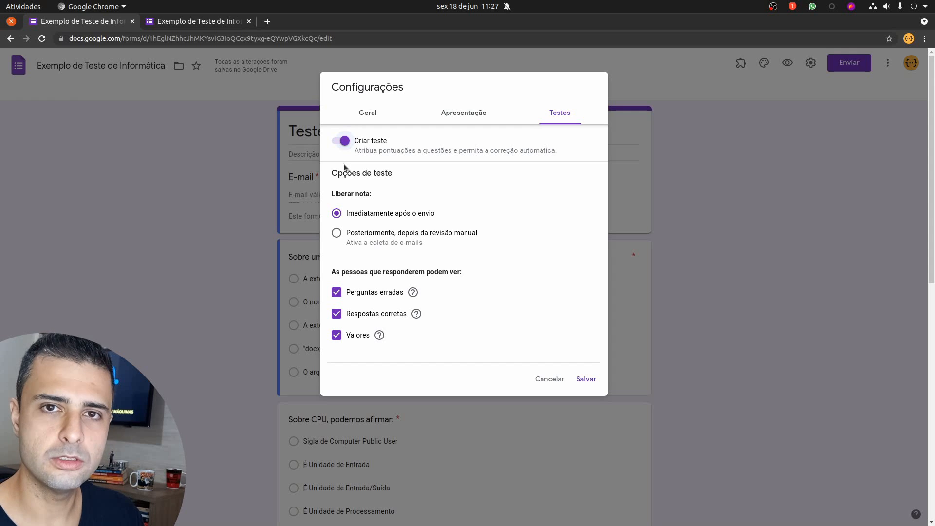
{"action": "left_click", "coordinate": [585, 380]}
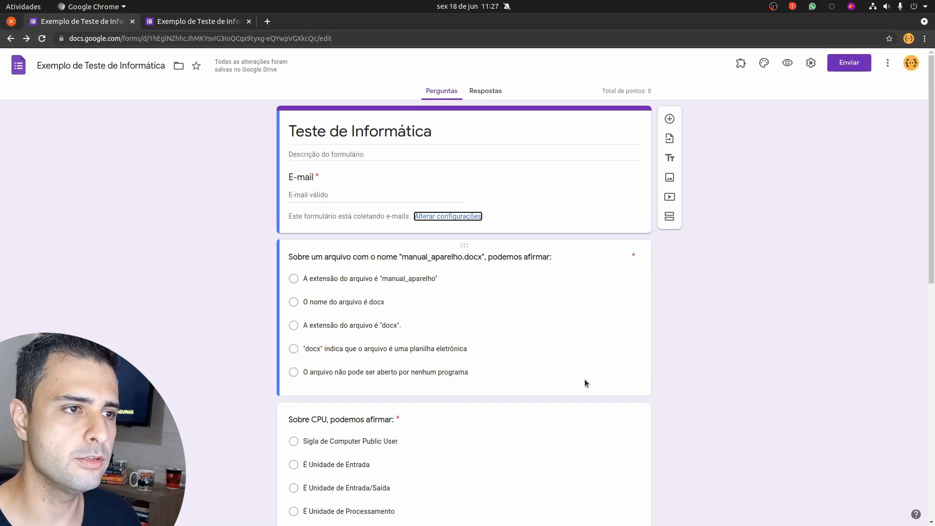
{"action": "left_click_drag", "start_coordinate": [605, 91], "coordinate": [655, 87]}
{"action": "left_click", "coordinate": [654, 89]}
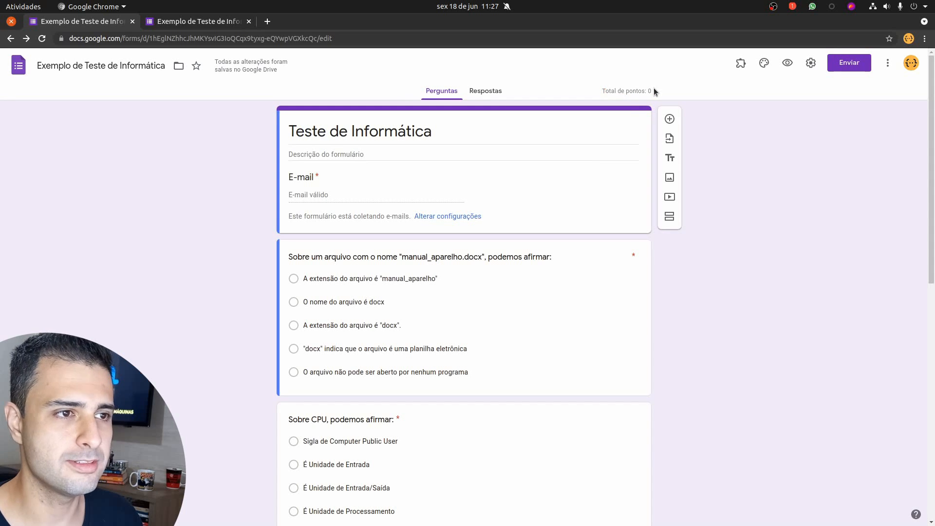
Reopen the form's test settings, toggle the "Criar teste" option and save the settings.
{"action": "left_click", "coordinate": [811, 63]}
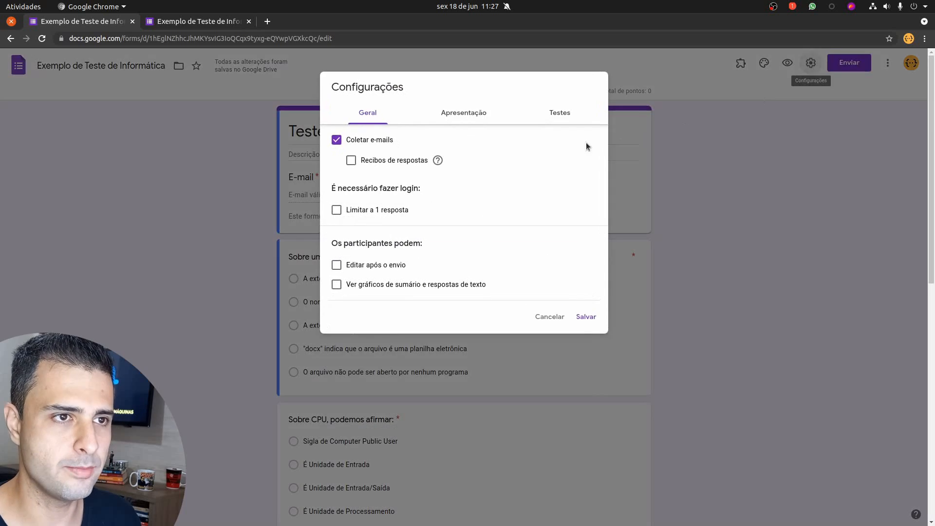
{"action": "left_click", "coordinate": [575, 111]}
{"action": "left_click", "coordinate": [341, 141]}
{"action": "left_click", "coordinate": [586, 380]}
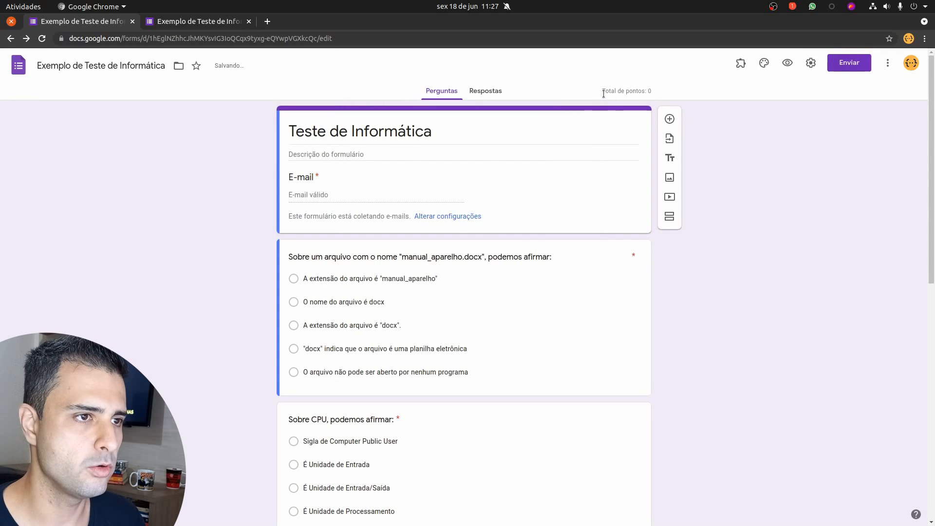
Set the "manual_aparelho.docx" question's score to 1 point in its answer key.
{"action": "scroll", "coordinate": [739, 339], "scroll_direction": "down", "scroll_amount": 3}
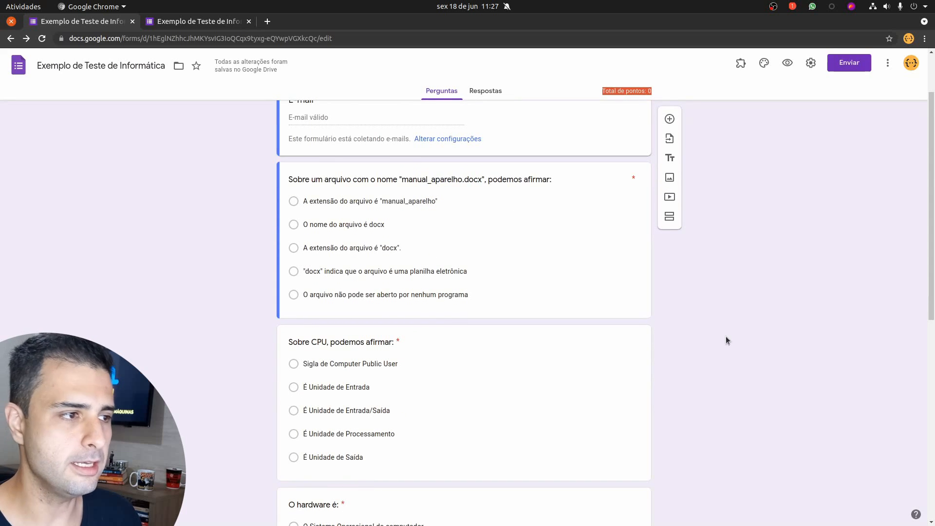
{"action": "left_click", "coordinate": [566, 282]}
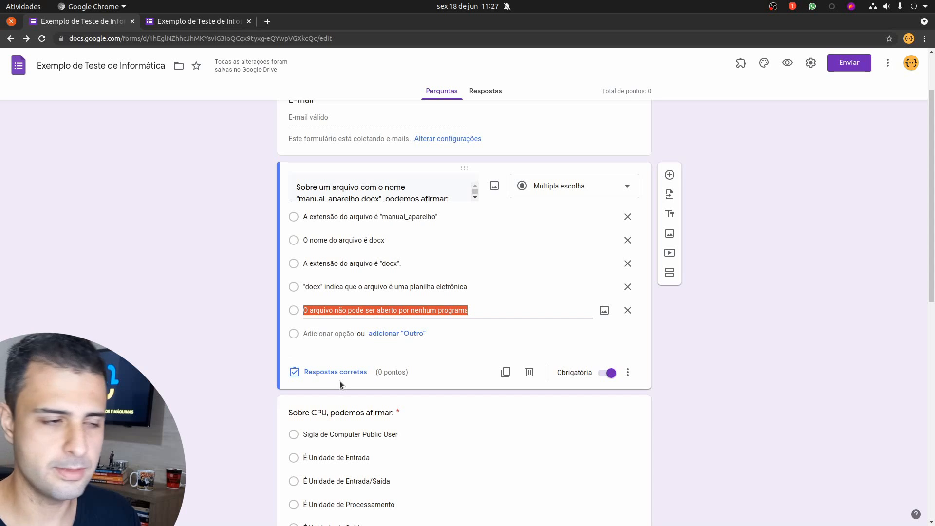
{"action": "left_click", "coordinate": [344, 374]}
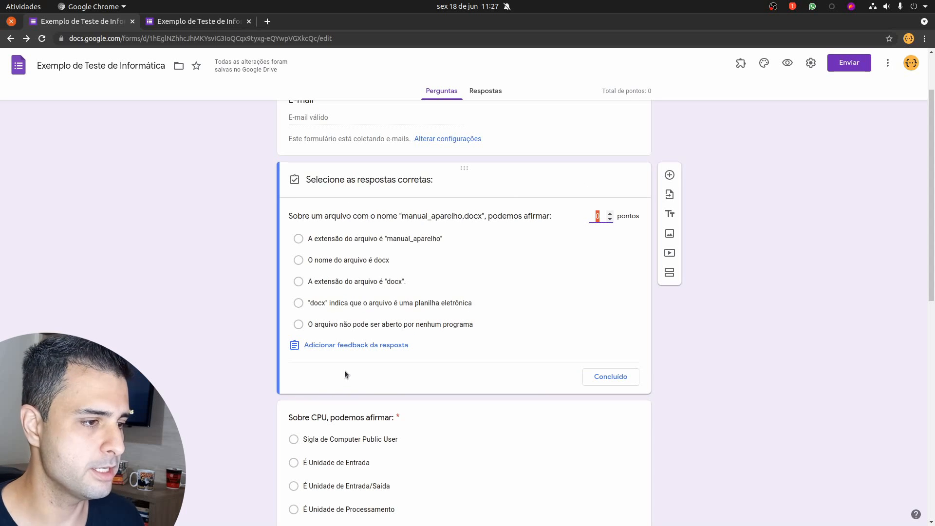
{"action": "left_click", "coordinate": [598, 218]}
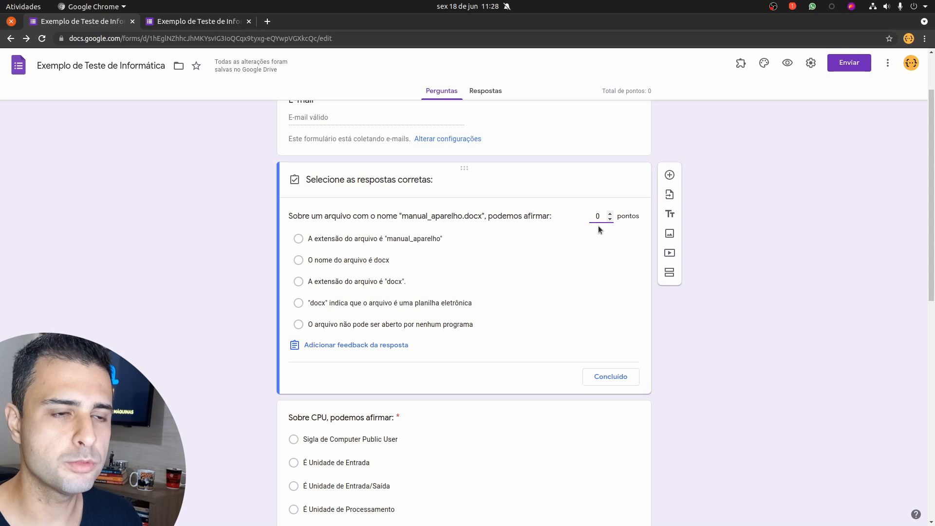
{"action": "double_click", "coordinate": [597, 216]}
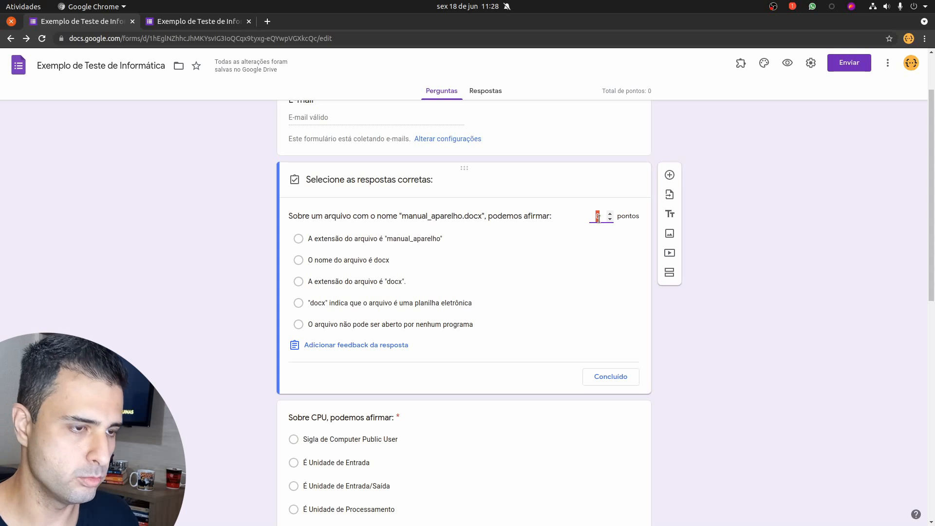
{"action": "type", "text": "1"}
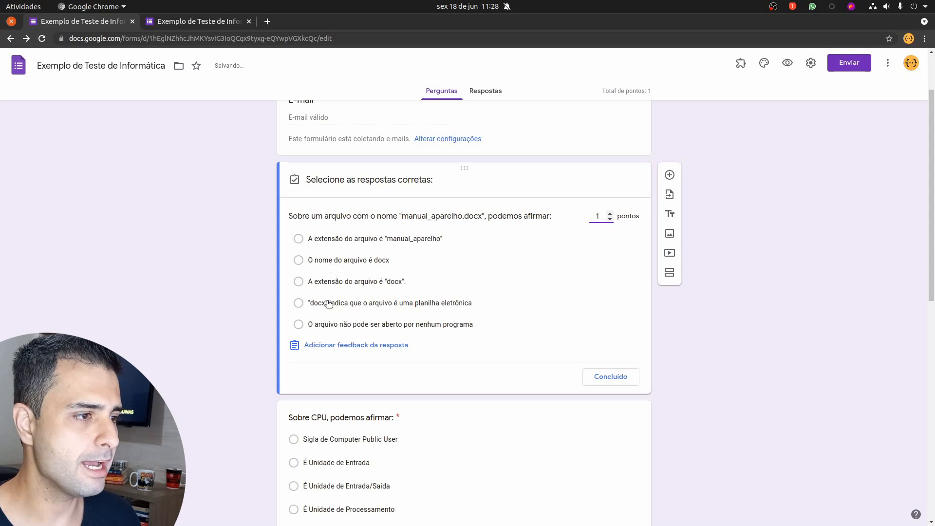
Mark only "A extensão do arquivo é "docx"." as the correct answer to the "manual_aparelho.docx" question.
{"action": "left_click", "coordinate": [346, 242]}
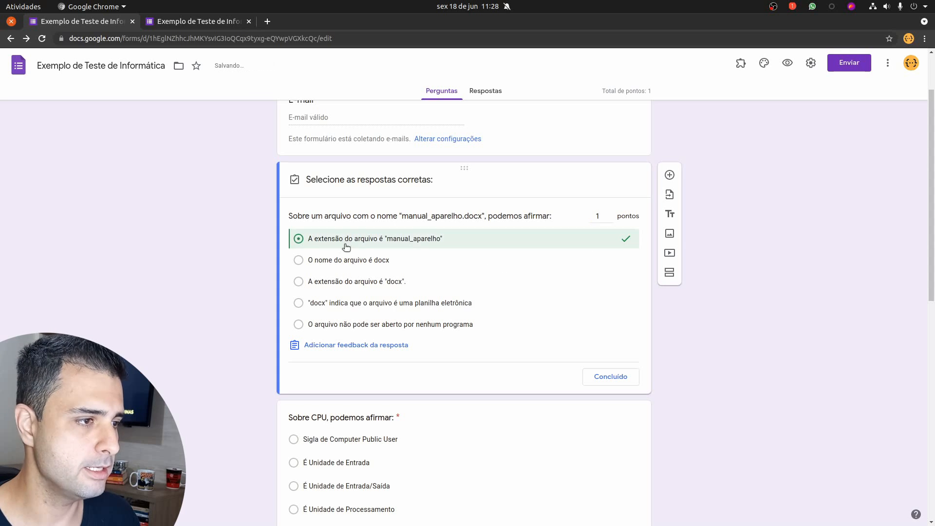
{"action": "left_click", "coordinate": [329, 282]}
{"action": "left_click", "coordinate": [328, 325]}
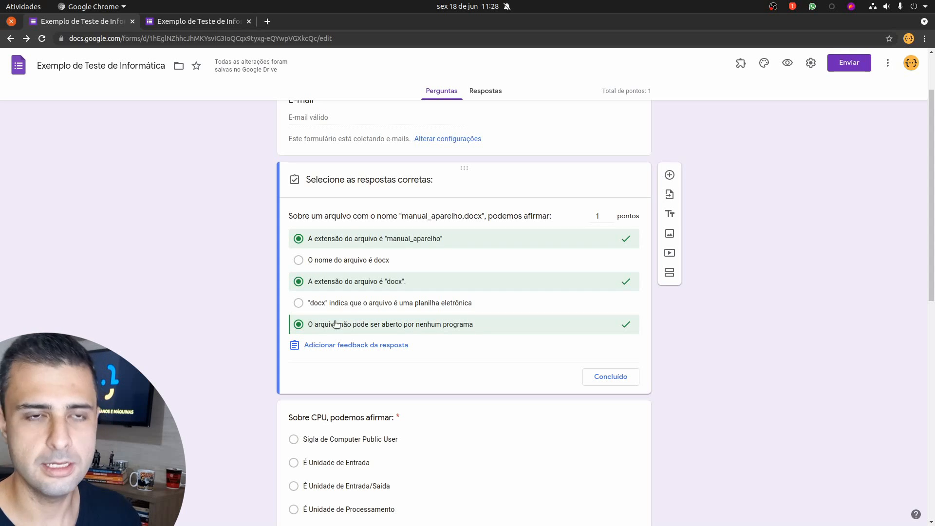
{"action": "left_click", "coordinate": [335, 324]}
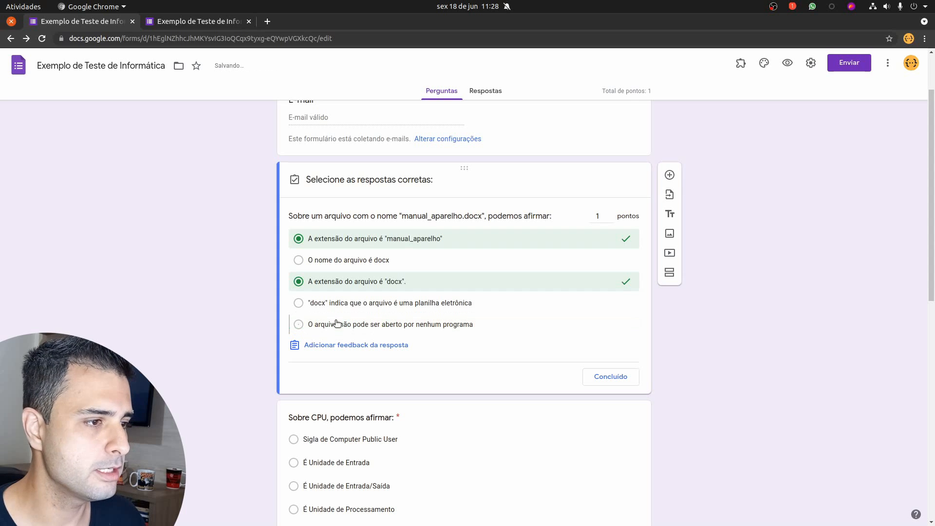
{"action": "left_click", "coordinate": [356, 245]}
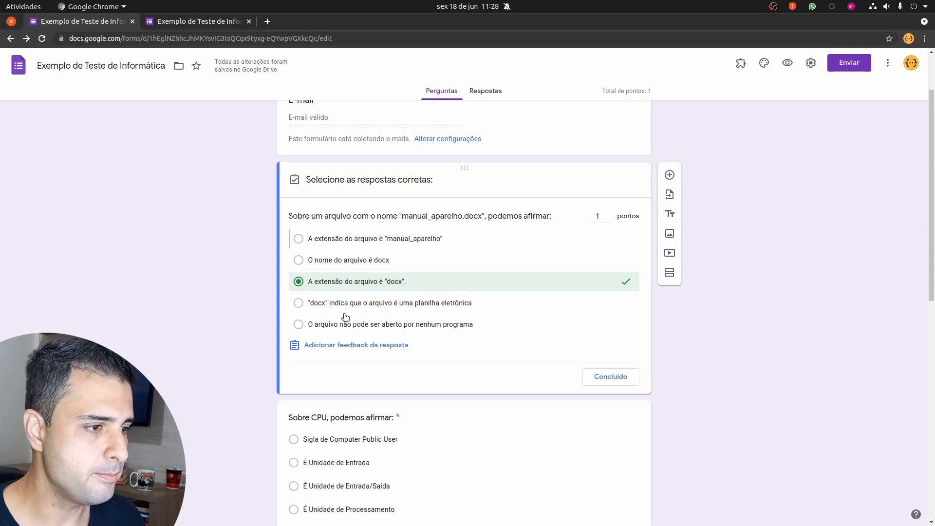
Enter the answer feedback "Ops! Não é isso!" for incorrect answers and "Parabéns! Resposta correta!" for correct ones.
{"action": "left_click", "coordinate": [355, 346]}
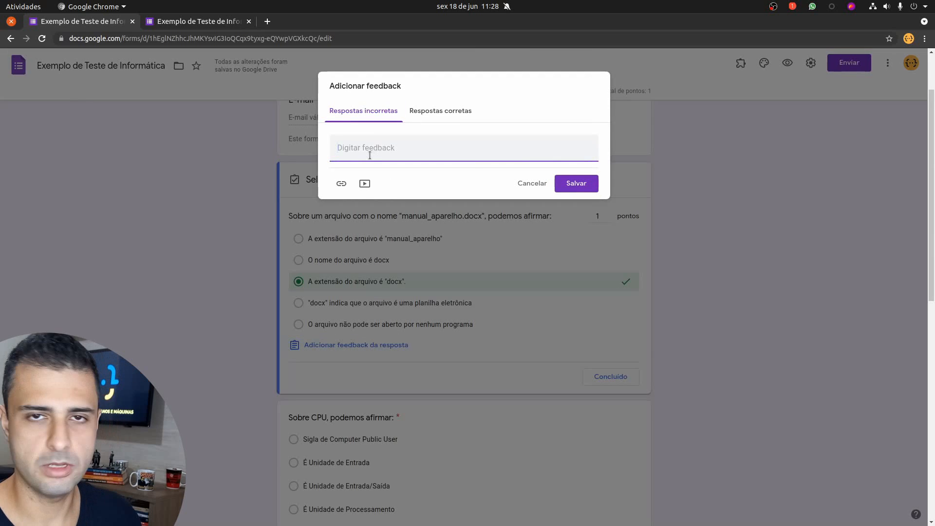
{"action": "type", "text": "Op"}
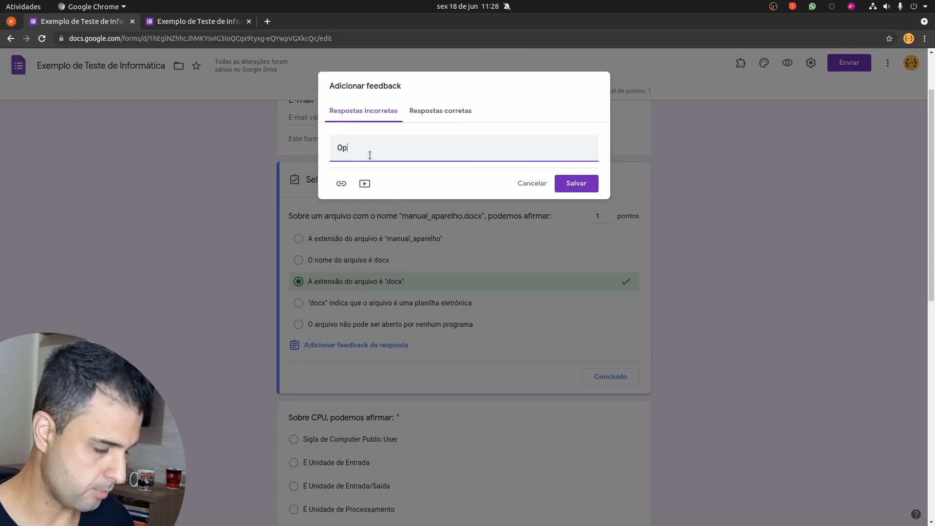
{"action": "type", "text": "s! Não é isso!"}
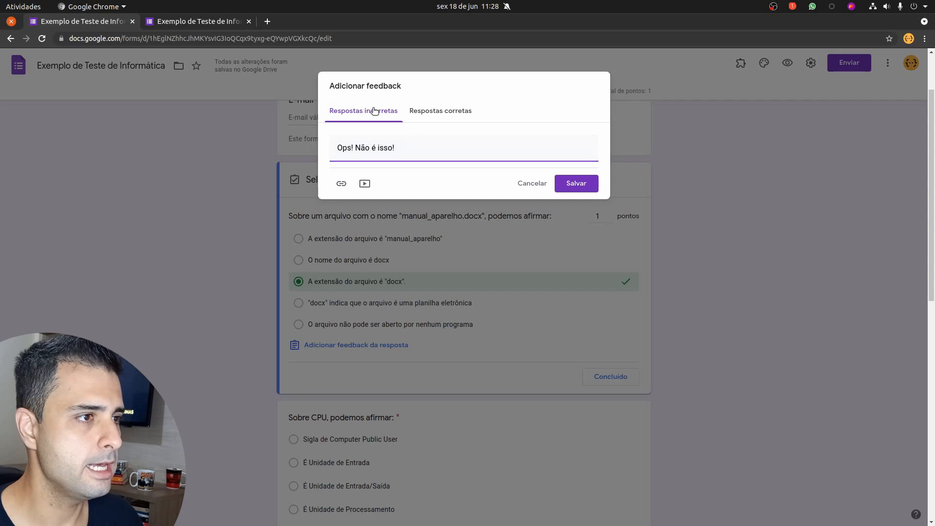
{"action": "left_click", "coordinate": [427, 112]}
{"action": "left_click", "coordinate": [396, 149]}
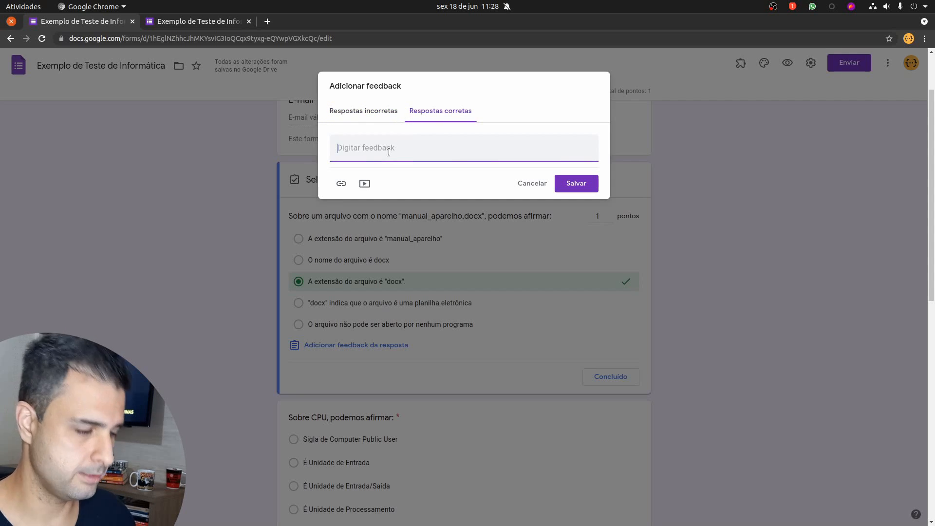
{"action": "type", "text": "Parabéns! Resposta correta!"}
View the link and YouTube video options for the correct-answer feedback without attaching anything, and save the feedback.
{"action": "left_click", "coordinate": [340, 185]}
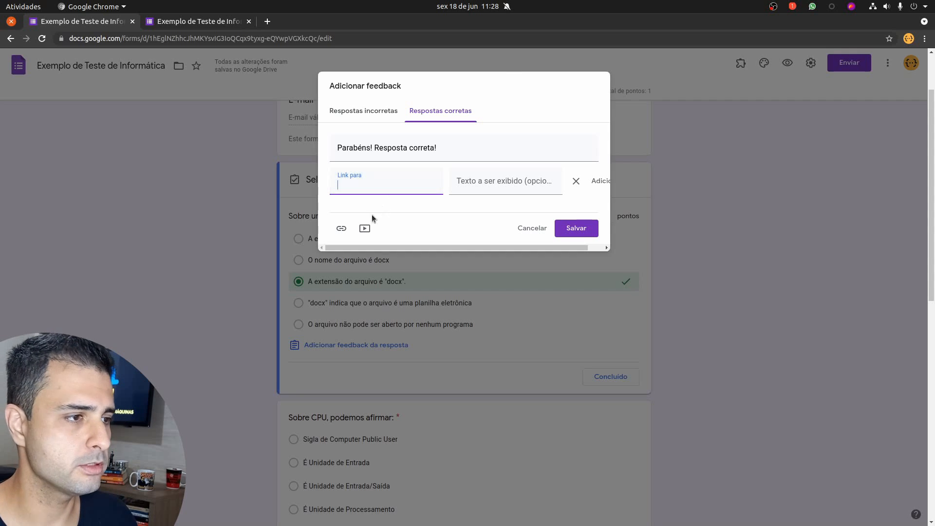
{"action": "left_click", "coordinate": [365, 229]}
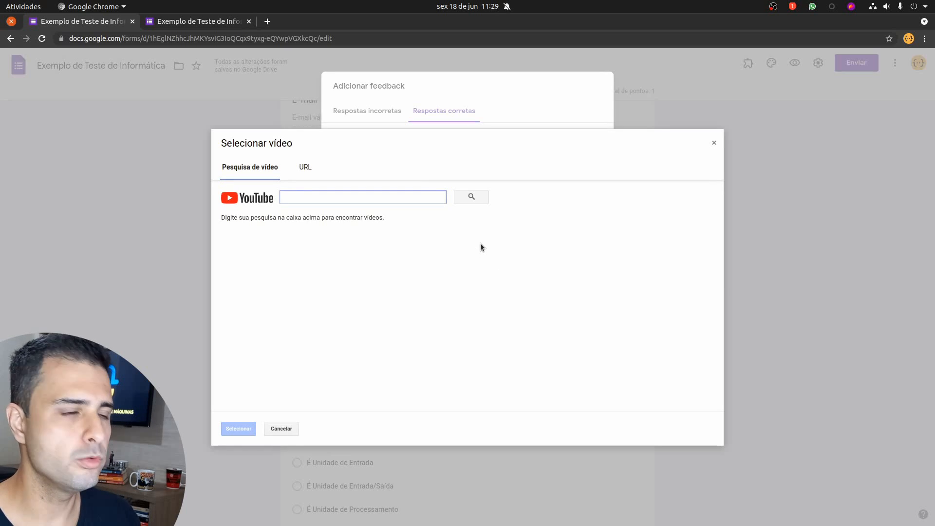
{"action": "left_click", "coordinate": [307, 168]}
{"action": "left_click", "coordinate": [714, 143]}
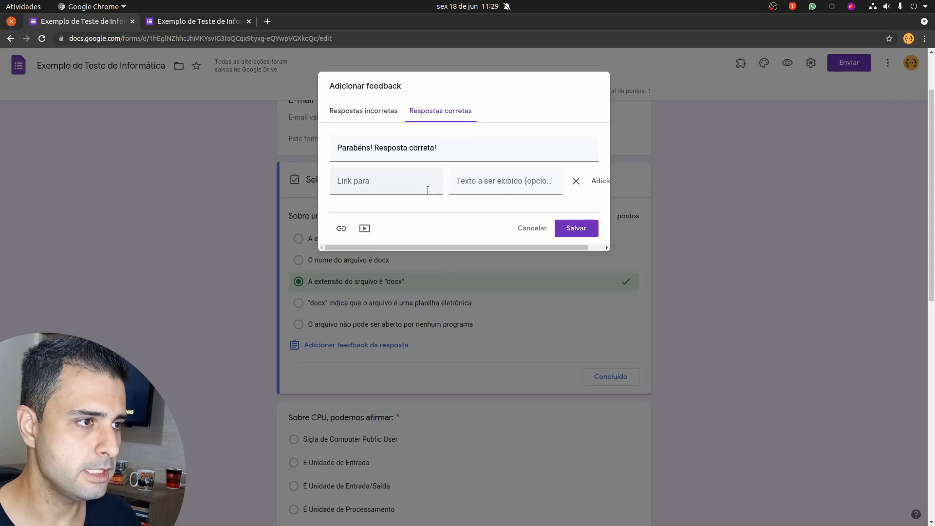
{"action": "left_click", "coordinate": [518, 227]}
Set the "Sobre CPU, podemos afirmar:" question to 1 point with "É Unidade de Processamento" as the correct answer.
{"action": "scroll", "coordinate": [512, 268], "scroll_direction": "down", "scroll_amount": 5}
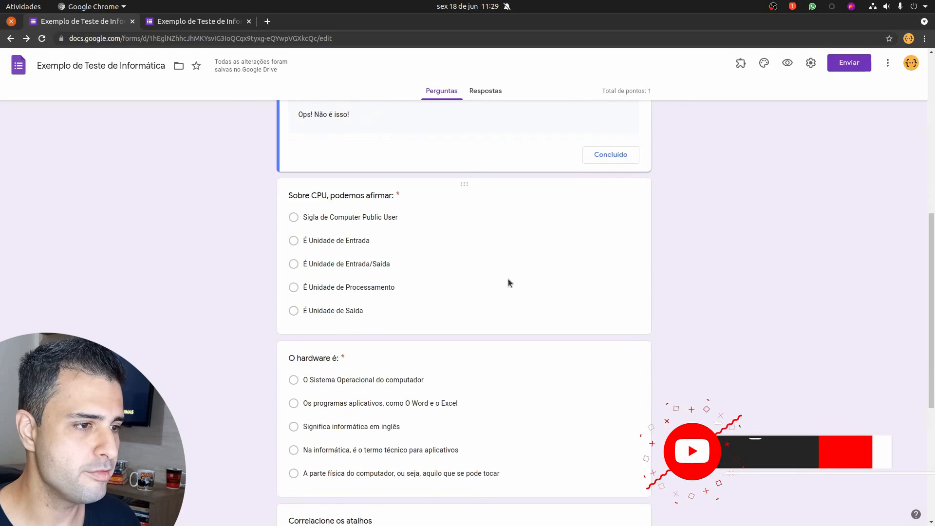
{"action": "left_click", "coordinate": [507, 278]}
{"action": "scroll", "coordinate": [508, 283], "scroll_direction": "up", "scroll_amount": 1}
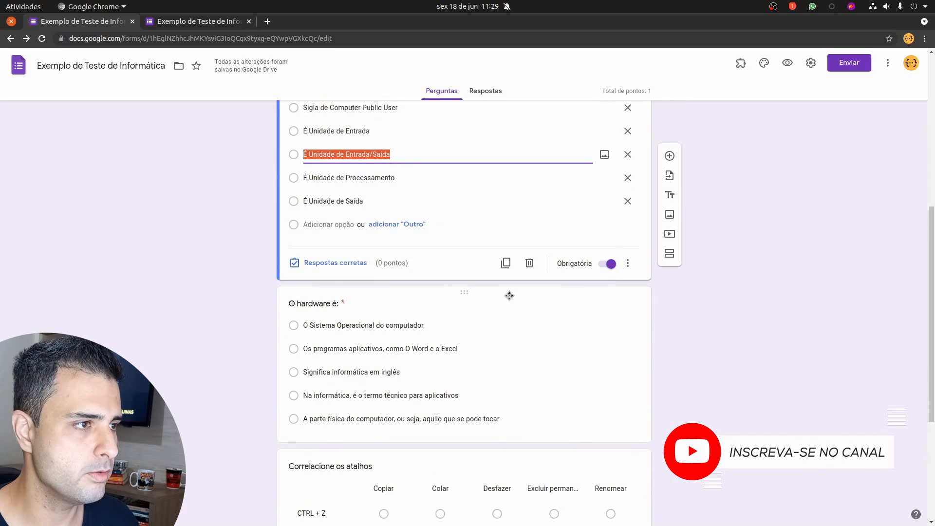
{"action": "scroll", "coordinate": [510, 358], "scroll_direction": "up", "scroll_amount": 3}
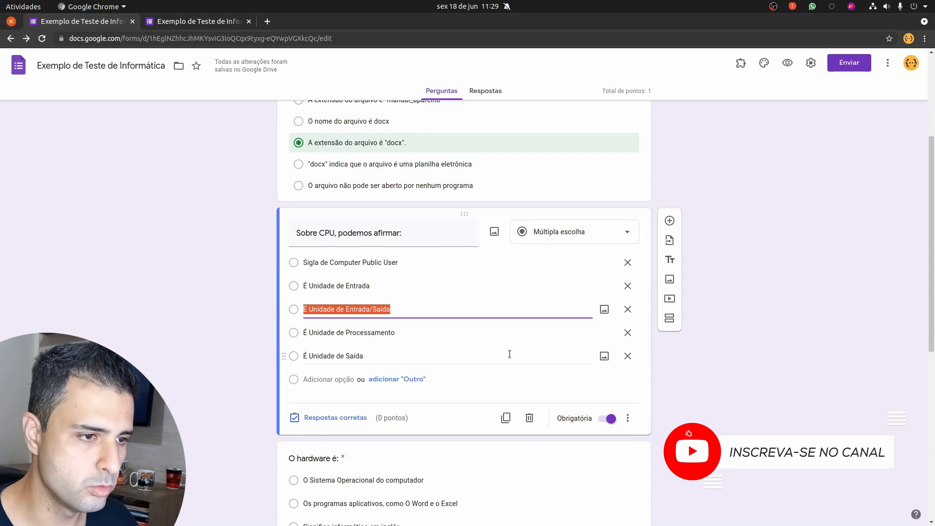
{"action": "left_click", "coordinate": [319, 418]}
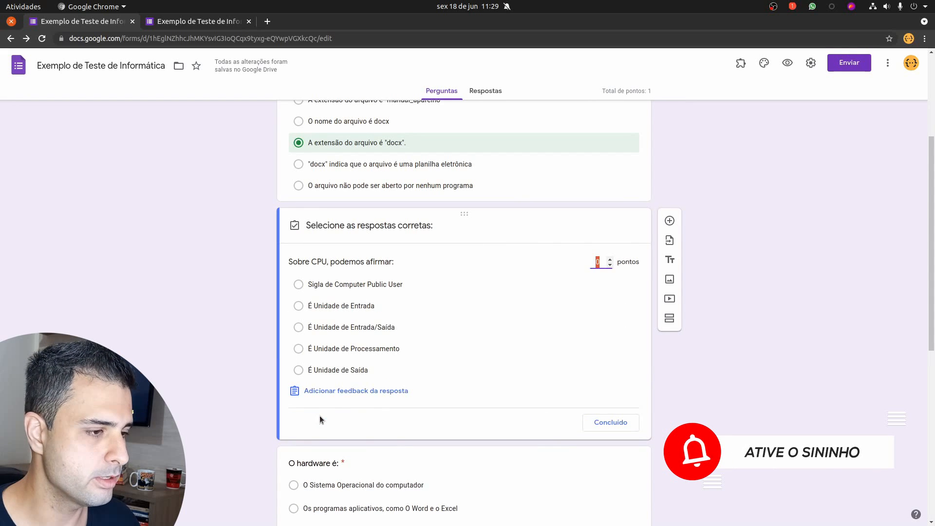
{"action": "left_click", "coordinate": [596, 263]}
{"action": "type", "text": "1"}
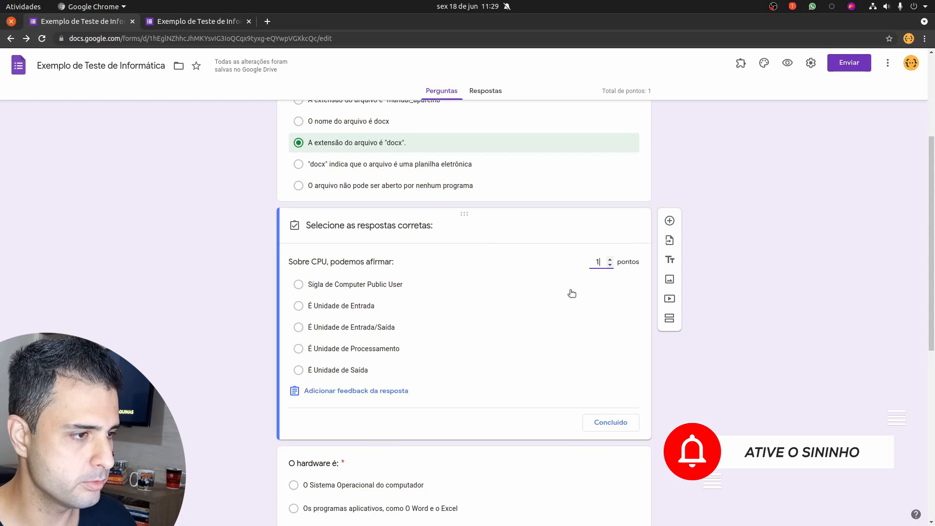
{"action": "left_click", "coordinate": [371, 349]}
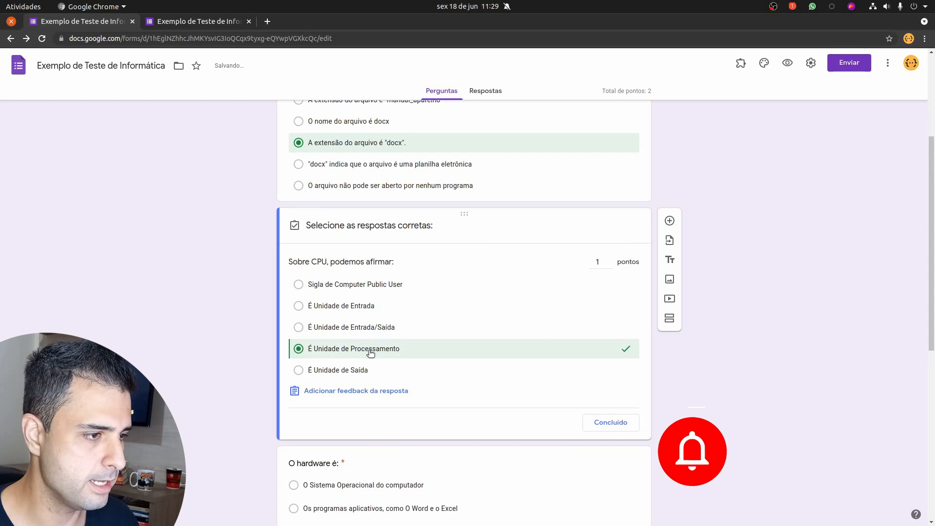
{"action": "left_click", "coordinate": [611, 423]}
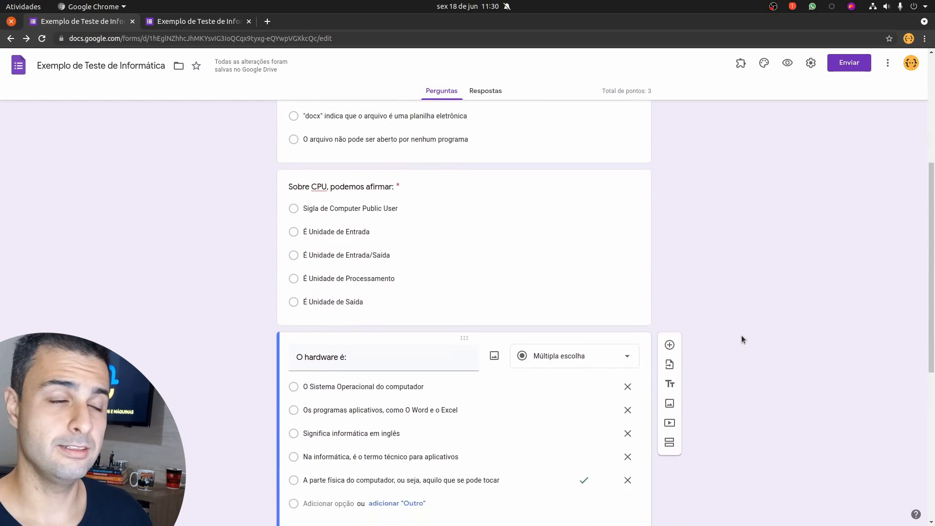
Review the questions already given answer keys and the form's point total.
{"action": "scroll", "coordinate": [504, 259], "scroll_direction": "up", "scroll_amount": 4}
{"action": "scroll", "coordinate": [507, 248], "scroll_direction": "down", "scroll_amount": 9}
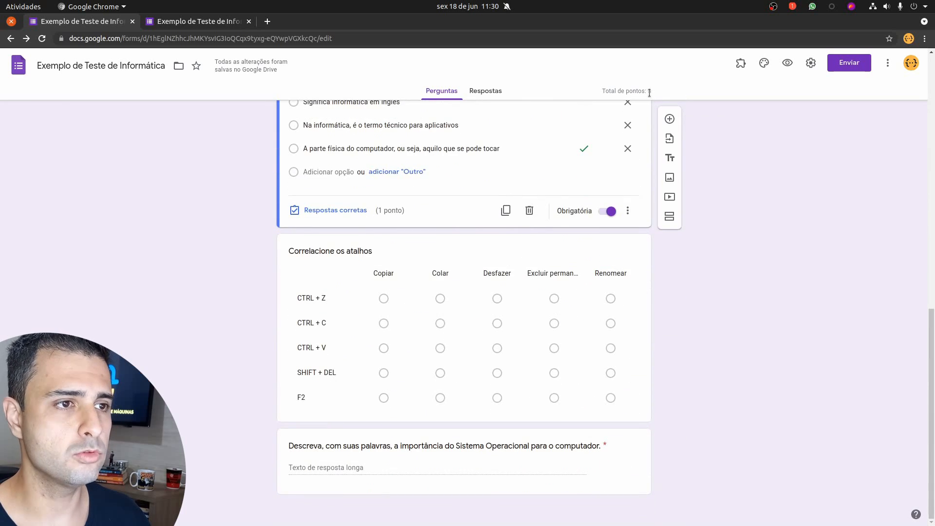
{"action": "triple_click", "coordinate": [682, 91]}
{"action": "left_click", "coordinate": [759, 227]}
{"action": "scroll", "coordinate": [757, 225], "scroll_direction": "up", "scroll_amount": 2}
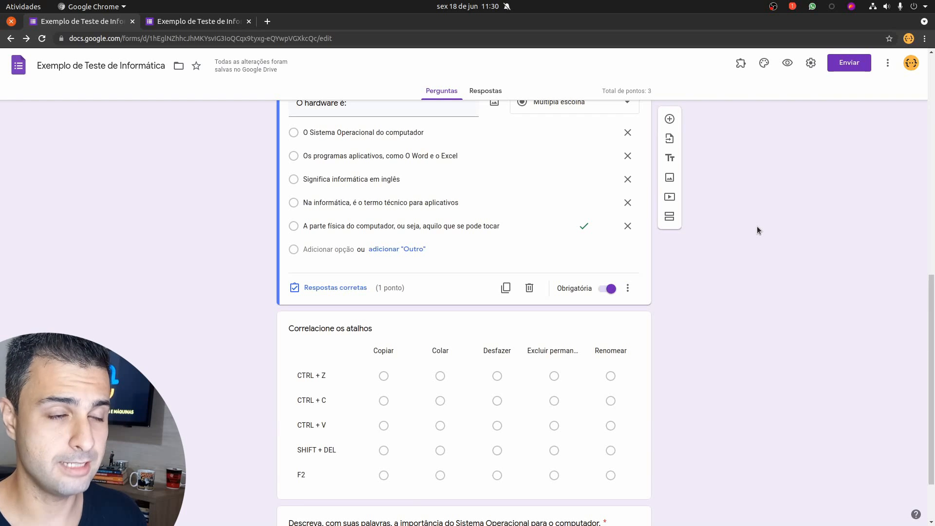
{"action": "scroll", "coordinate": [757, 226], "scroll_direction": "down", "scroll_amount": 2}
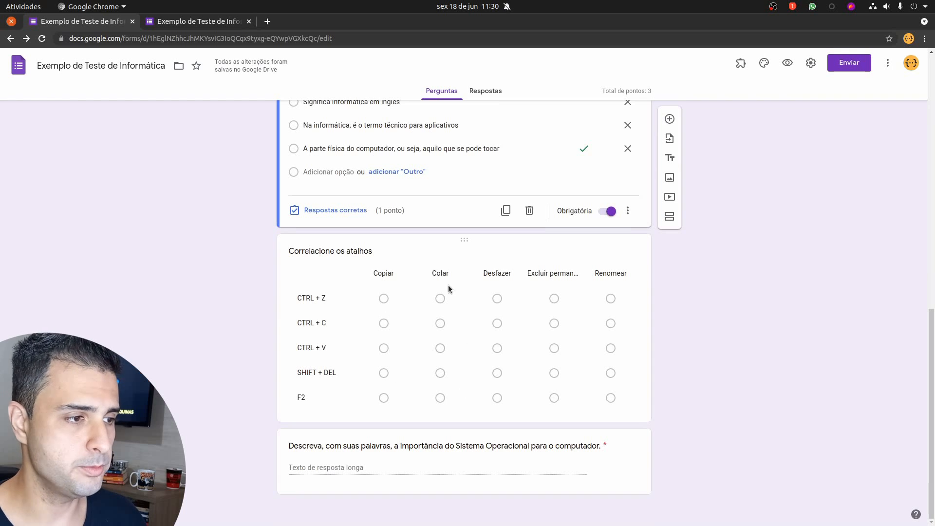
In the "Correlacione os atalhos" answer key, match CTRL + Z to Desfazer and CTRL + C to Copiar, worth 1 point each.
{"action": "left_click", "coordinate": [385, 415]}
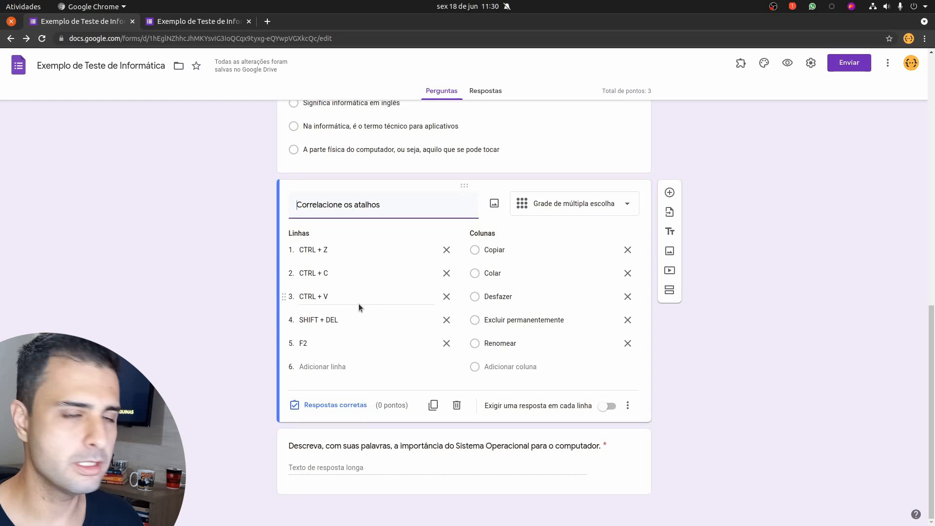
{"action": "left_click", "coordinate": [346, 406]}
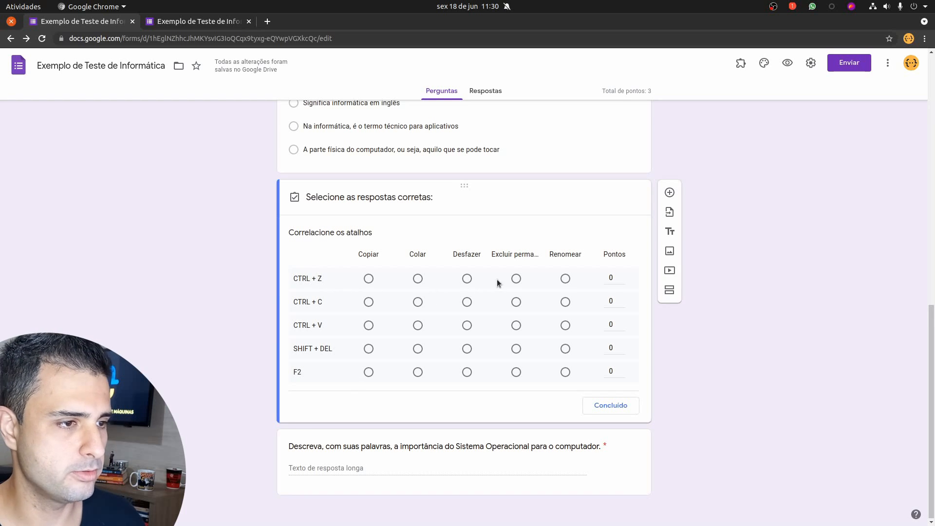
{"action": "left_click", "coordinate": [467, 279]}
{"action": "left_click", "coordinate": [611, 278]}
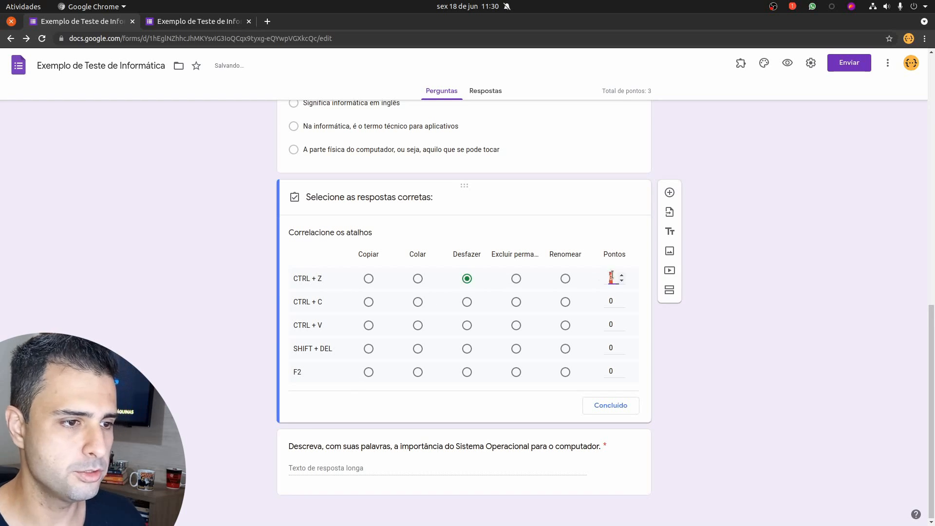
{"action": "type", "text": "1"}
{"action": "left_click", "coordinate": [368, 302]}
{"action": "left_click", "coordinate": [616, 301]}
{"action": "type", "text": "1"}
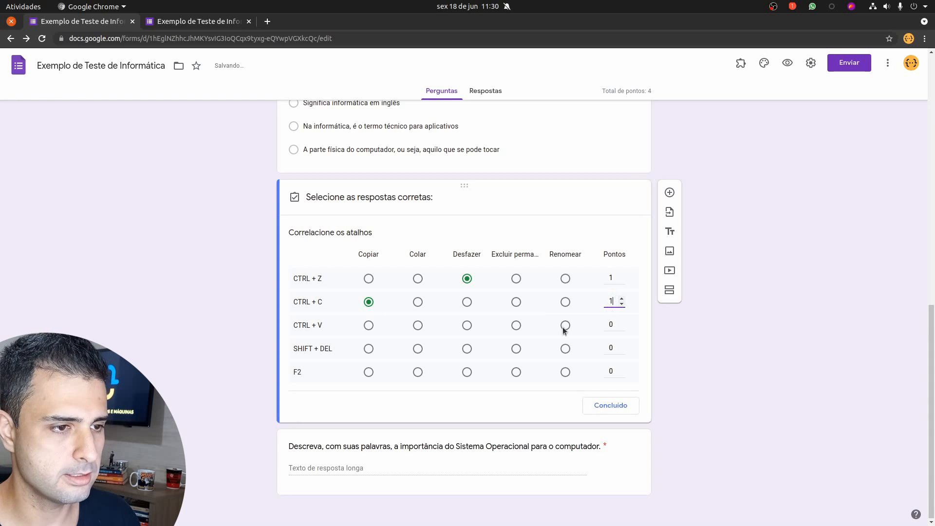
Match CTRL + V to Colar, SHIFT + DEL to Excluir permanentemente and F2 to Renomear, worth 1 point each, and finish the answer key.
{"action": "left_click", "coordinate": [418, 326]}
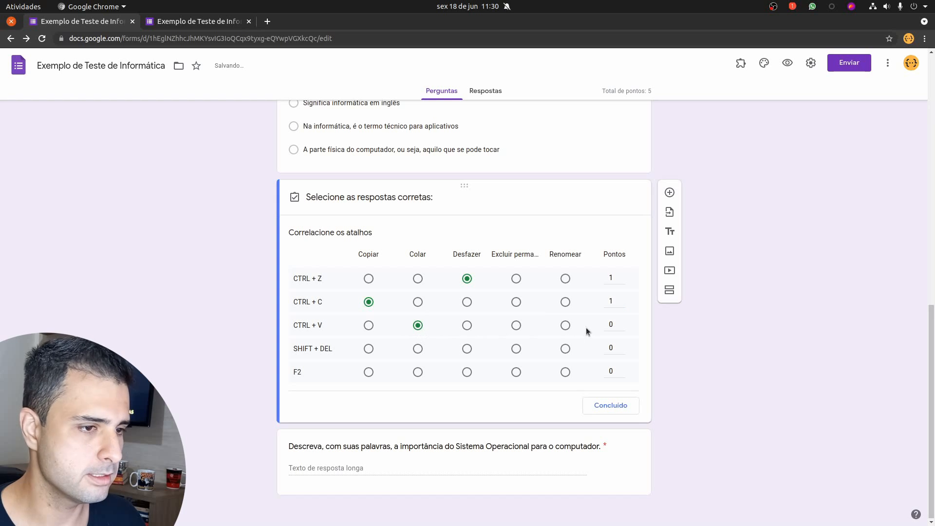
{"action": "left_click", "coordinate": [611, 324]}
{"action": "type", "text": "1"}
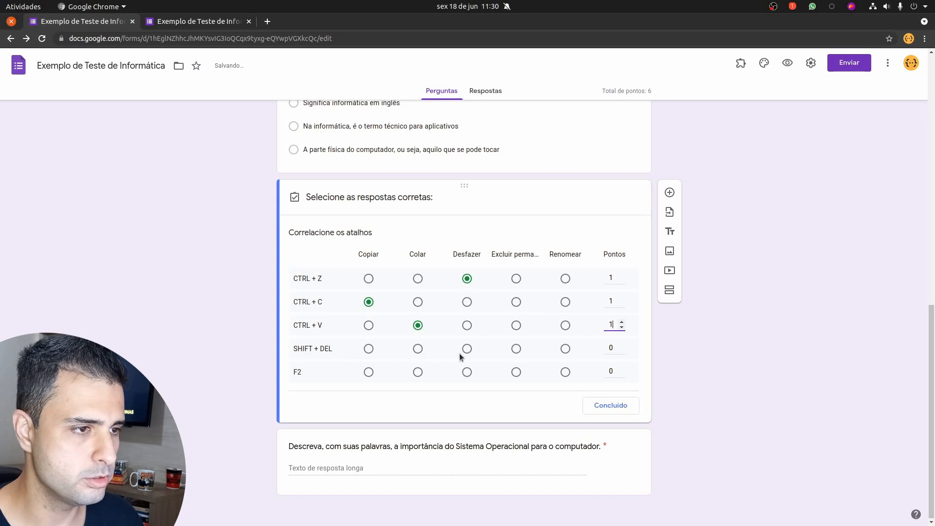
{"action": "left_click", "coordinate": [516, 349]}
{"action": "left_click", "coordinate": [611, 348]}
{"action": "type", "text": "1"}
{"action": "left_click", "coordinate": [565, 372]}
{"action": "left_click", "coordinate": [612, 371]}
{"action": "type", "text": "1"}
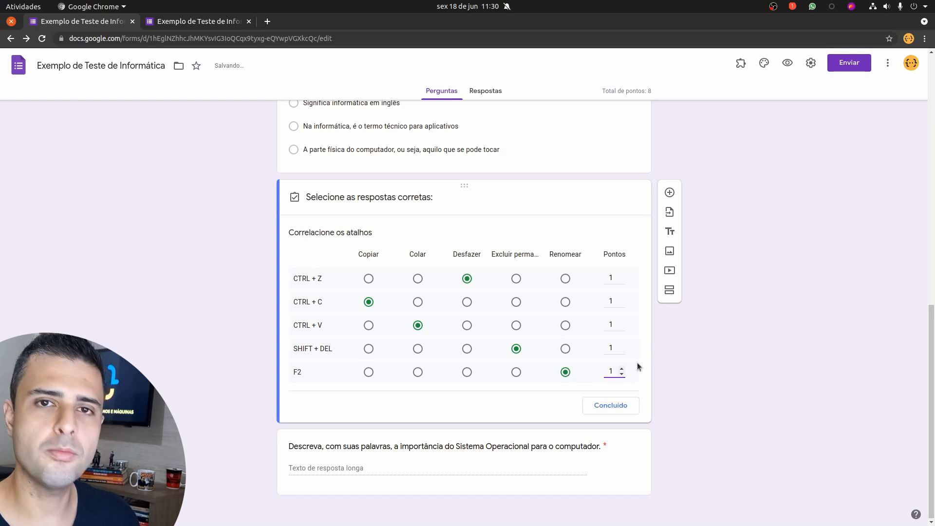
{"action": "left_click", "coordinate": [609, 406]}
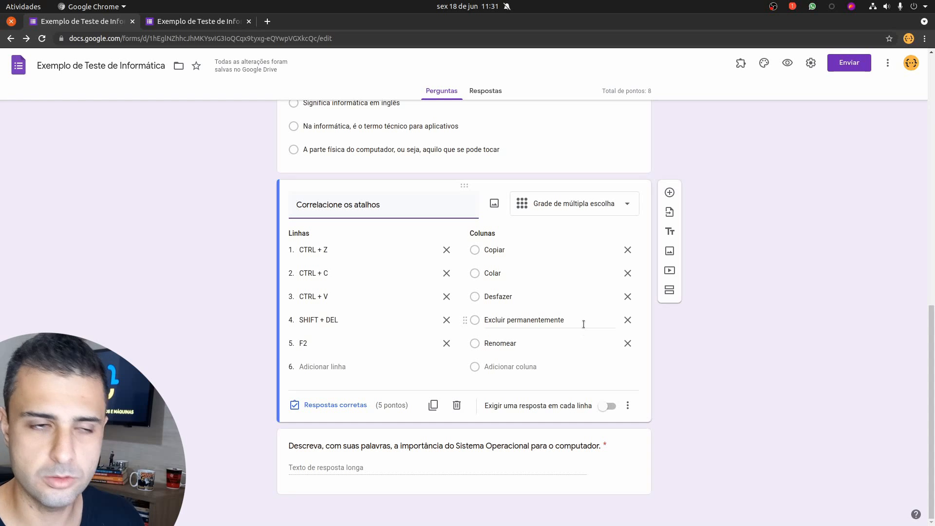
Set the "Descreva, com suas palavras" paragraph question to 2 points with the answer feedback "Será avaliado!".
{"action": "left_click", "coordinate": [502, 444]}
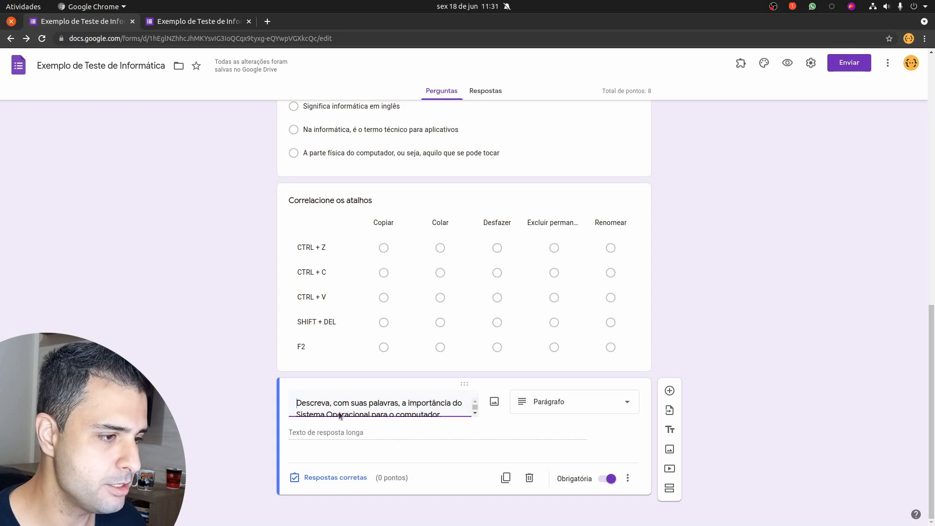
{"action": "left_click", "coordinate": [326, 478]}
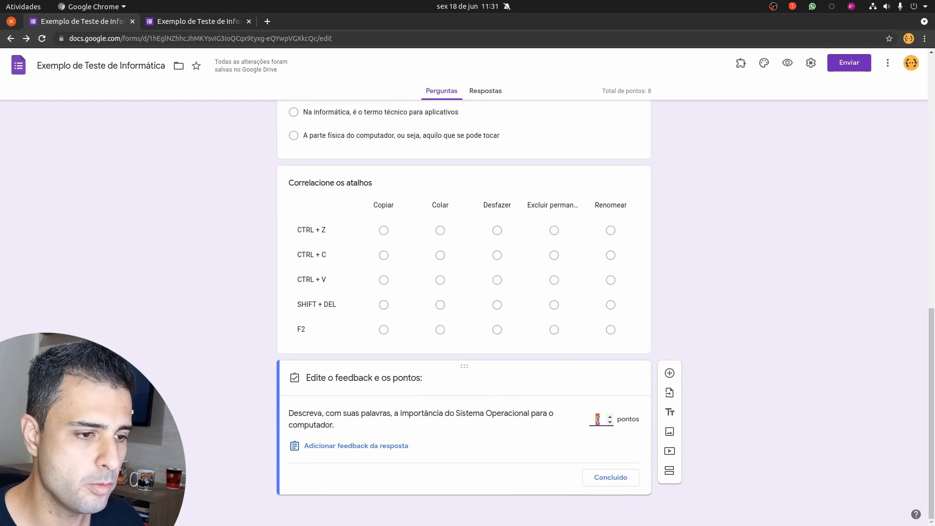
{"action": "type", "text": "2"}
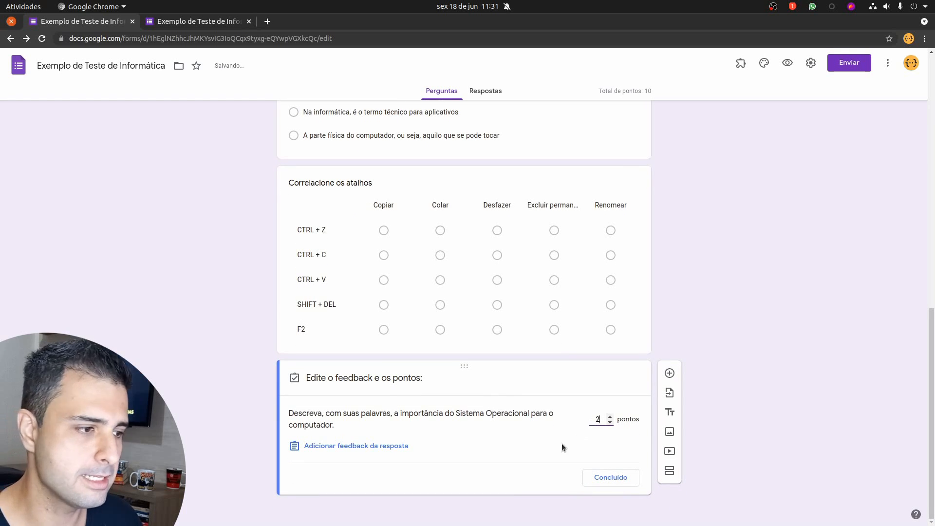
{"action": "left_click", "coordinate": [394, 446]}
{"action": "left_click", "coordinate": [392, 128]}
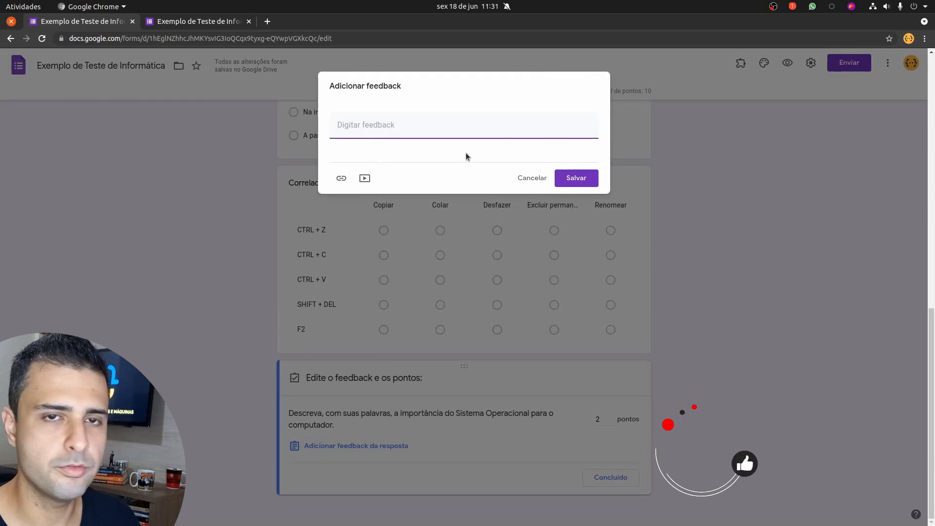
{"action": "type", "text": "Será avaliado!"}
{"action": "left_click", "coordinate": [577, 178]}
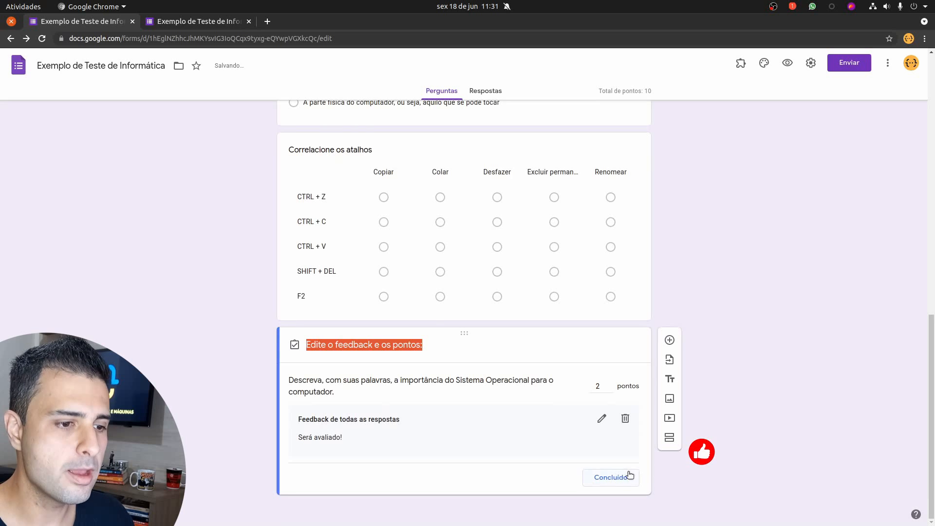
{"action": "left_click", "coordinate": [628, 477]}
Preview the form as a respondent and submit a test response with the correct answers filled in.
{"action": "scroll", "coordinate": [698, 385], "scroll_direction": "up", "scroll_amount": 15}
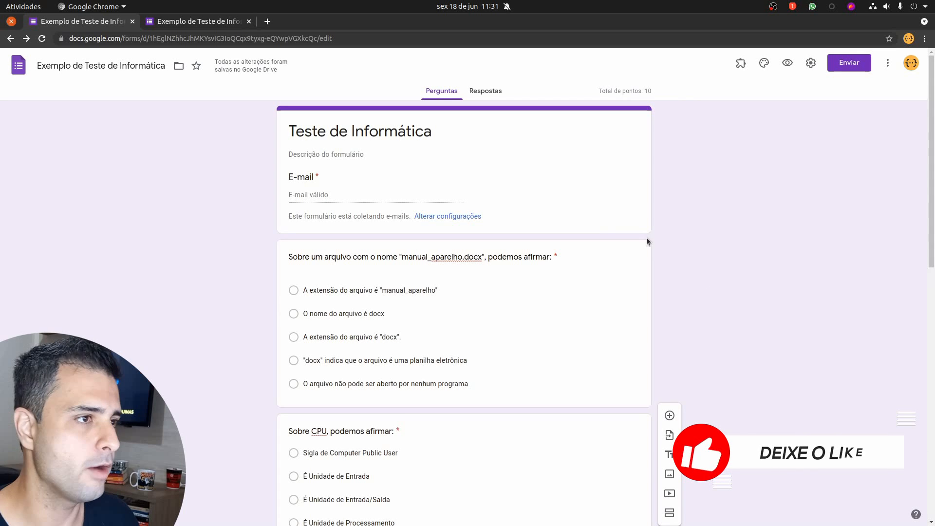
{"action": "left_click", "coordinate": [787, 64]}
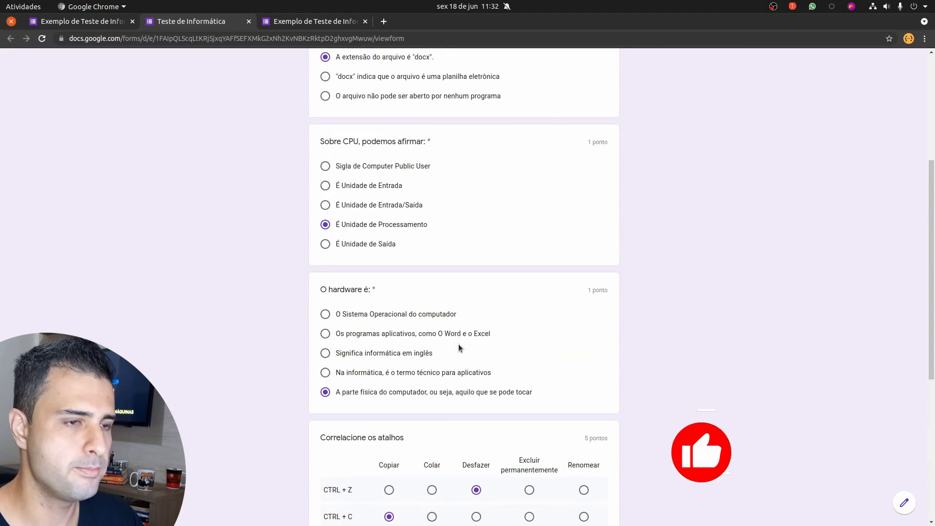
{"action": "scroll", "coordinate": [458, 347], "scroll_direction": "up", "scroll_amount": 3}
{"action": "scroll", "coordinate": [458, 348], "scroll_direction": "down", "scroll_amount": 10}
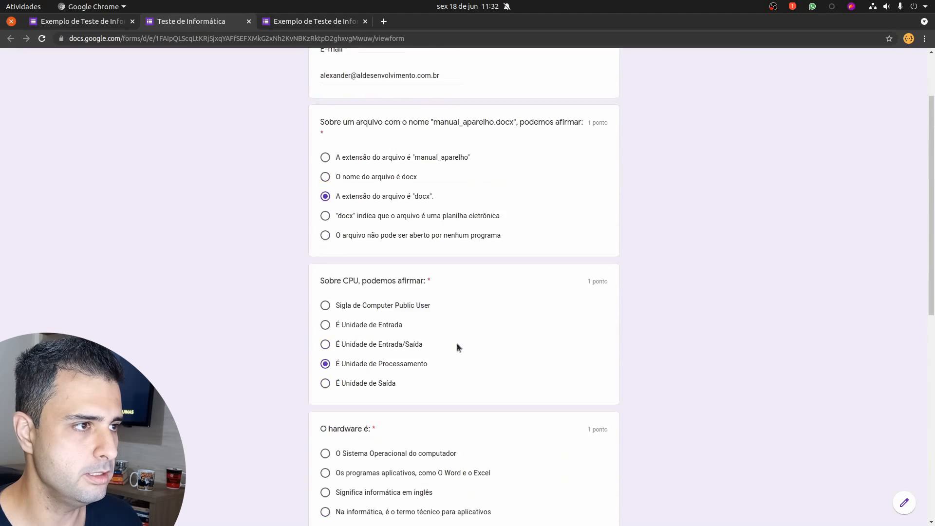
{"action": "left_click", "coordinate": [334, 441]}
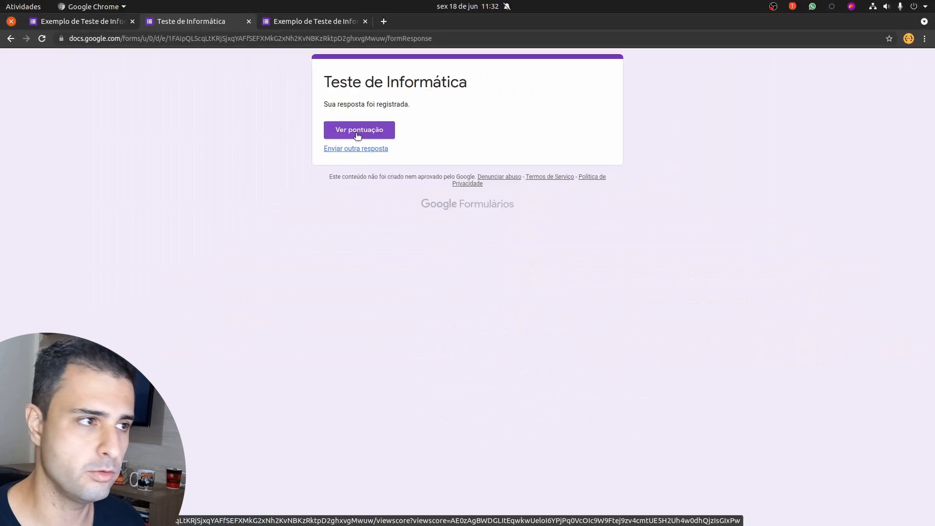
View the submitted response's score and examine the total, the marking of each question and the feedback.
{"action": "left_click", "coordinate": [226, 223]}
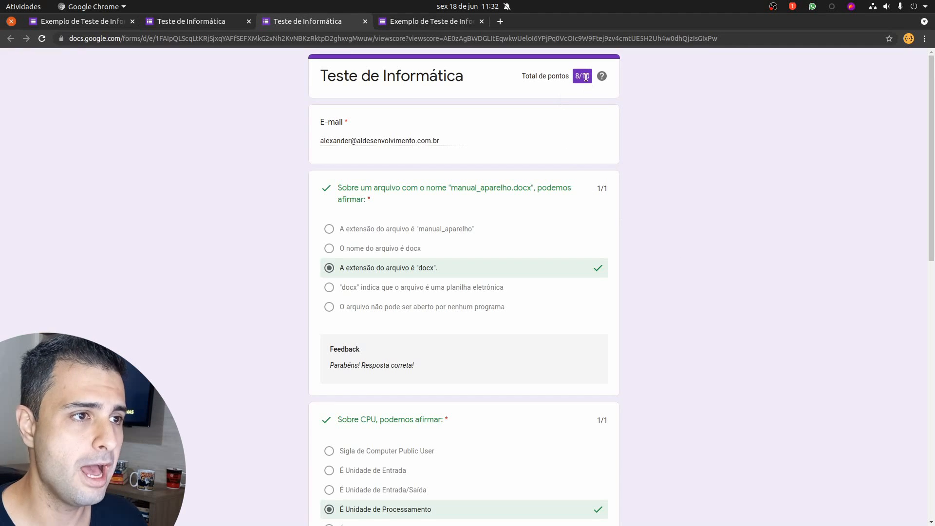
{"action": "left_click_drag", "start_coordinate": [573, 77], "coordinate": [586, 77]}
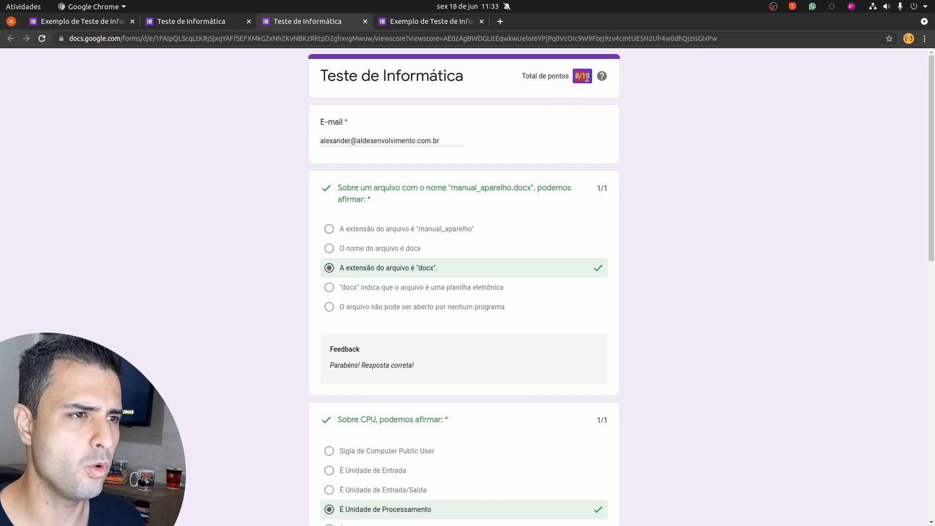
{"action": "scroll", "coordinate": [578, 217], "scroll_direction": "down", "scroll_amount": 1}
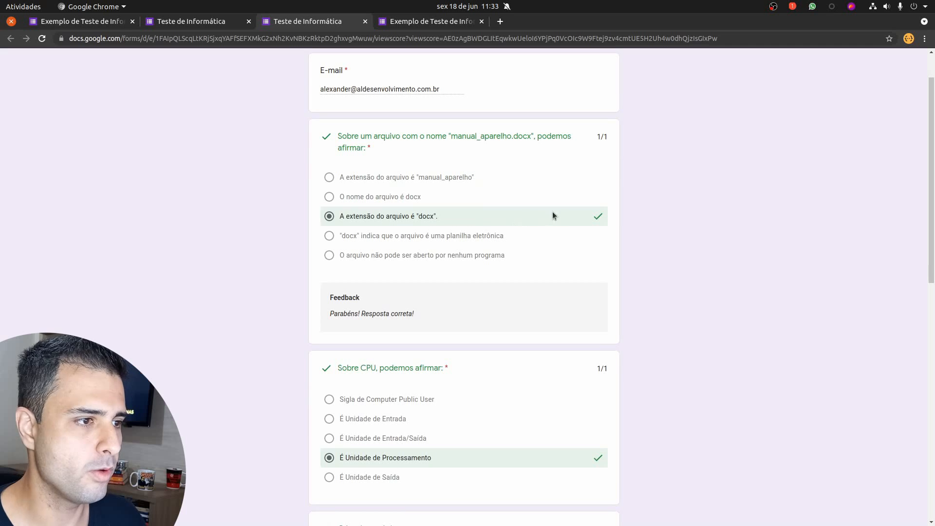
{"action": "scroll", "coordinate": [547, 211], "scroll_direction": "down", "scroll_amount": 1}
{"action": "left_click_drag", "start_coordinate": [334, 262], "coordinate": [428, 262]}
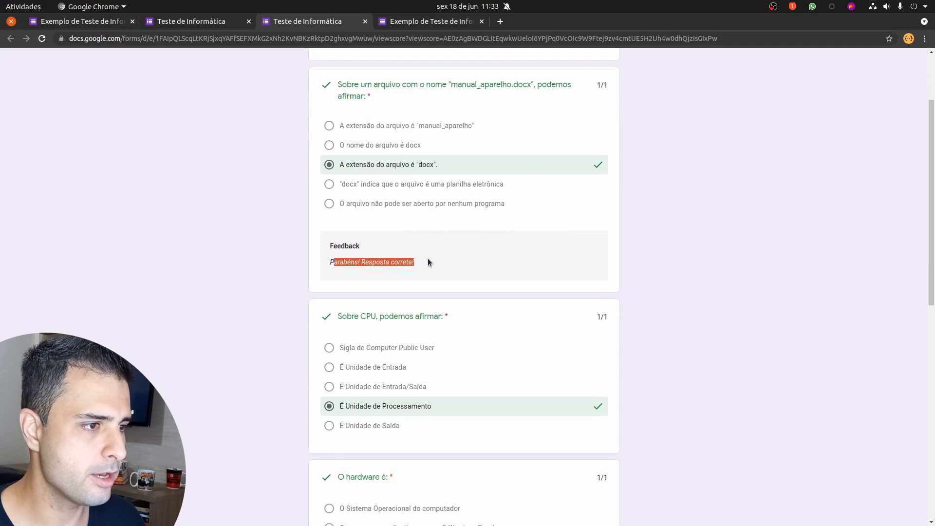
{"action": "scroll", "coordinate": [453, 261], "scroll_direction": "down", "scroll_amount": 4}
{"action": "scroll", "coordinate": [448, 233], "scroll_direction": "down", "scroll_amount": 6}
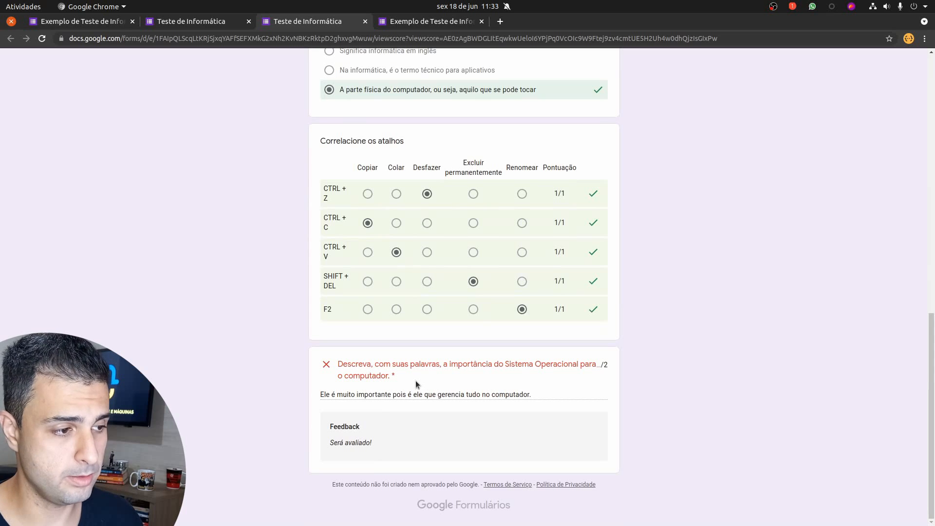
{"action": "scroll", "coordinate": [414, 419], "scroll_direction": "up", "scroll_amount": 1}
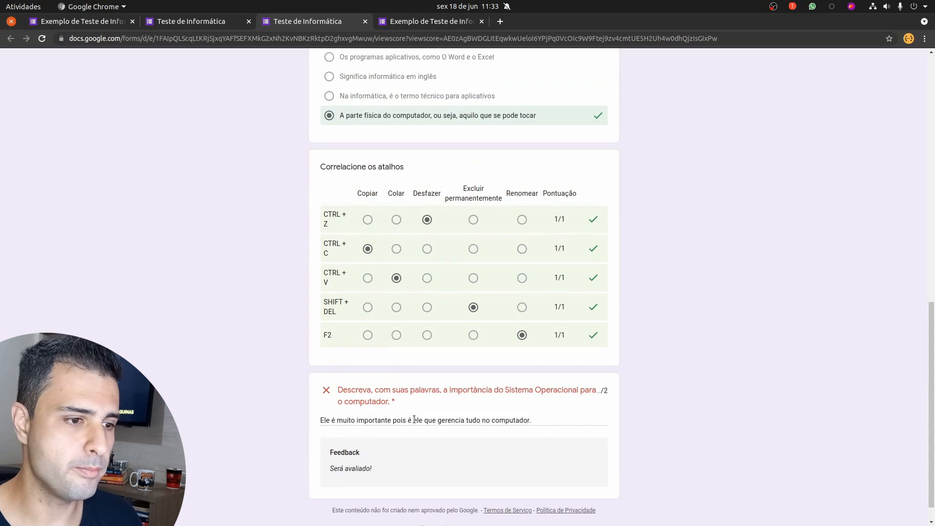
Close the score page and submit a second test response with mismatched shortcuts and "Não sei!" as the written answer.
{"action": "left_click", "coordinate": [365, 22]}
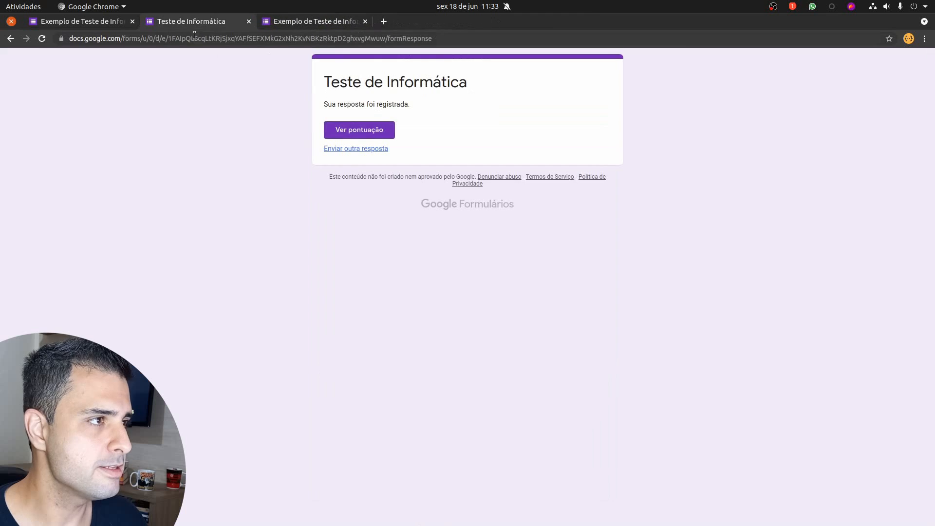
{"action": "left_click", "coordinate": [106, 24]}
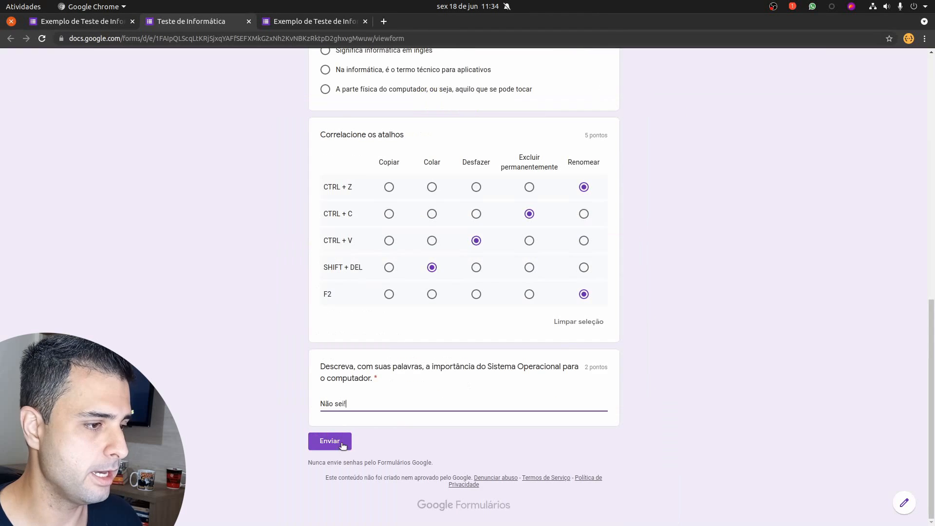
{"action": "left_click", "coordinate": [330, 441]}
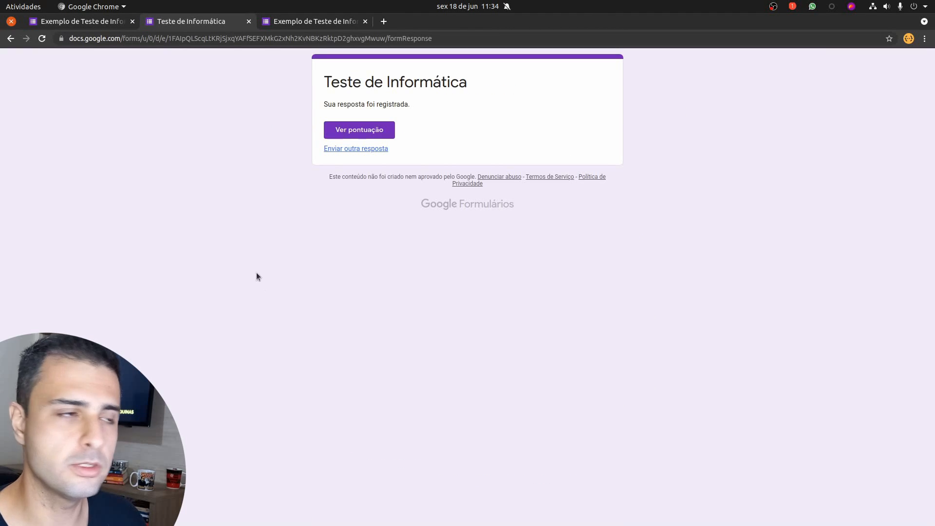
Examine the second response's score, its wrong answers and the corrections shown, and return to the form editor.
{"action": "left_click", "coordinate": [356, 131]}
{"action": "scroll", "coordinate": [306, 261], "scroll_direction": "down", "scroll_amount": 10}
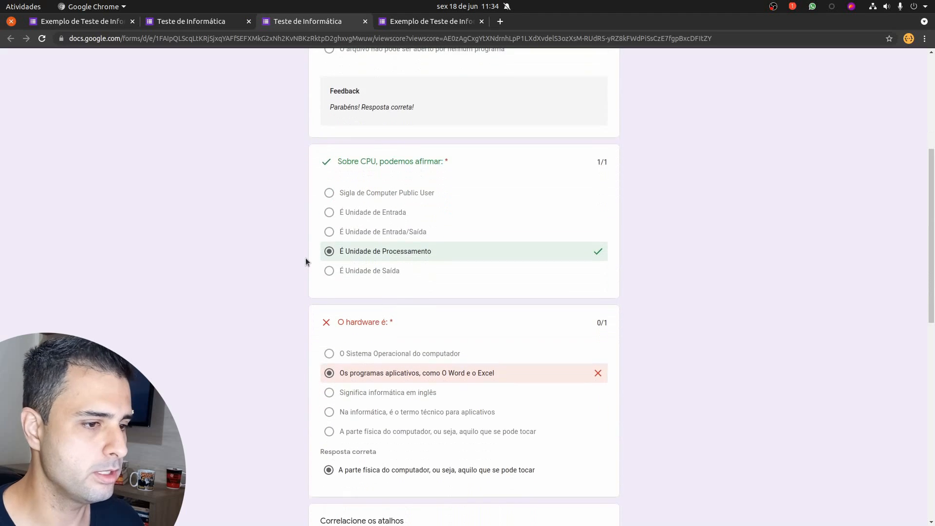
{"action": "scroll", "coordinate": [328, 272], "scroll_direction": "down", "scroll_amount": 3}
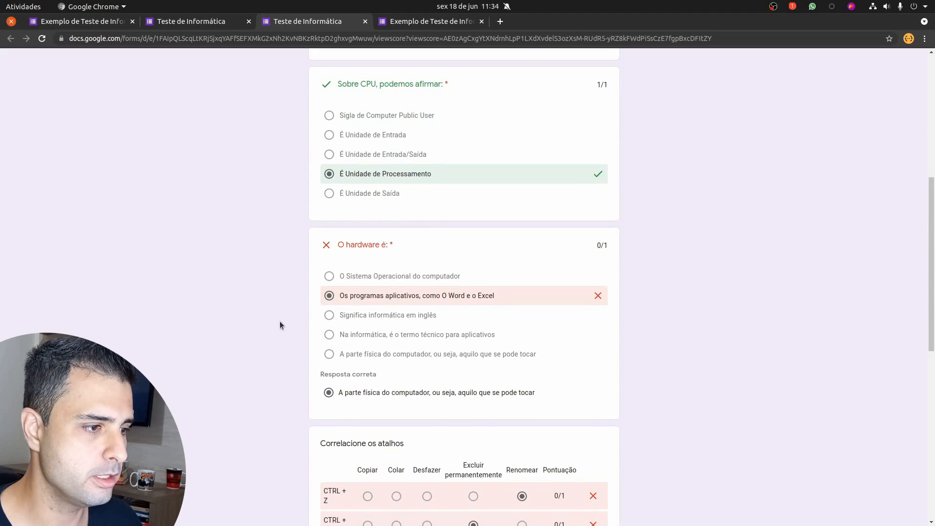
{"action": "scroll", "coordinate": [294, 319], "scroll_direction": "up", "scroll_amount": 11}
{"action": "scroll", "coordinate": [339, 287], "scroll_direction": "down", "scroll_amount": 10}
{"action": "scroll", "coordinate": [341, 253], "scroll_direction": "down", "scroll_amount": 3}
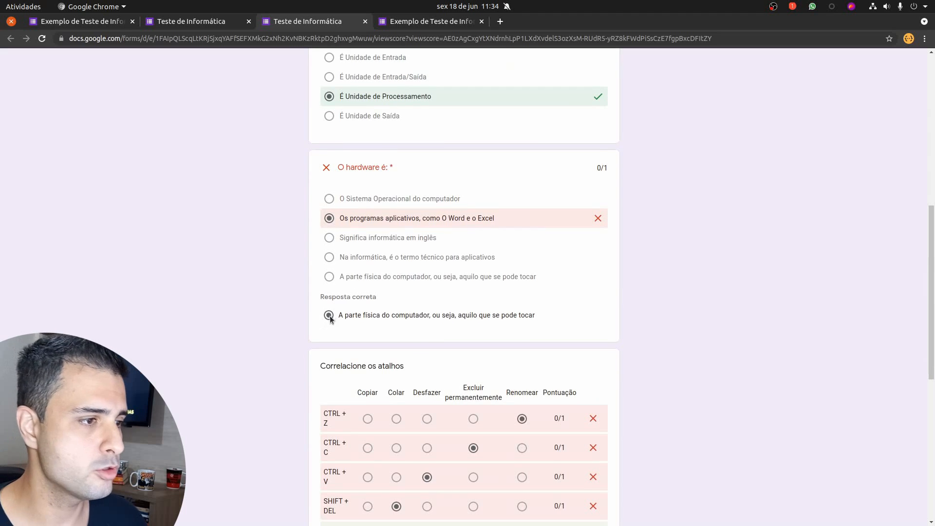
{"action": "scroll", "coordinate": [364, 335], "scroll_direction": "down", "scroll_amount": 13}
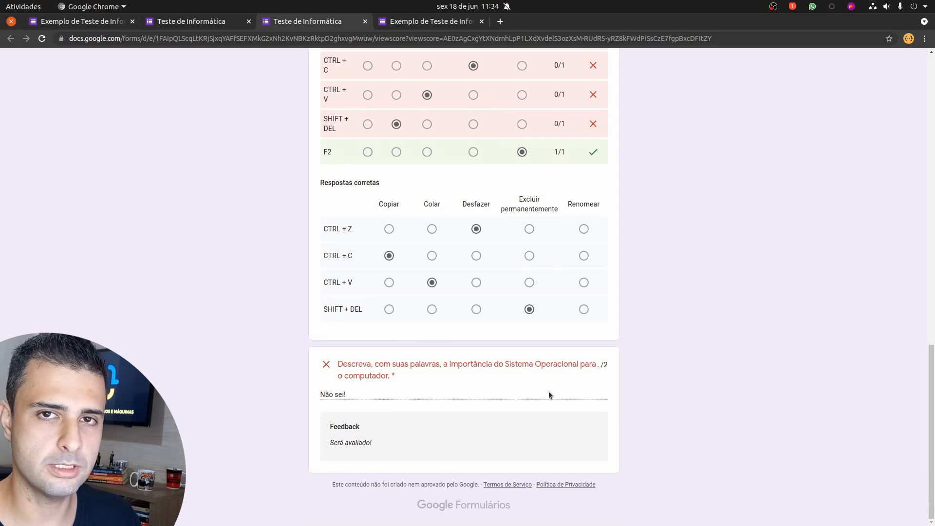
{"action": "scroll", "coordinate": [547, 396], "scroll_direction": "up", "scroll_amount": 8}
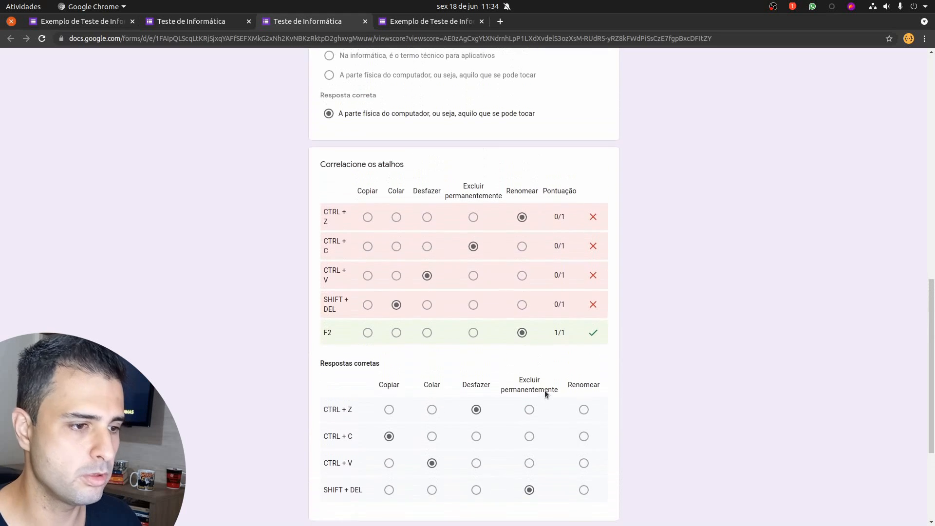
{"action": "scroll", "coordinate": [545, 395], "scroll_direction": "down", "scroll_amount": 2}
{"action": "left_click", "coordinate": [83, 21]}
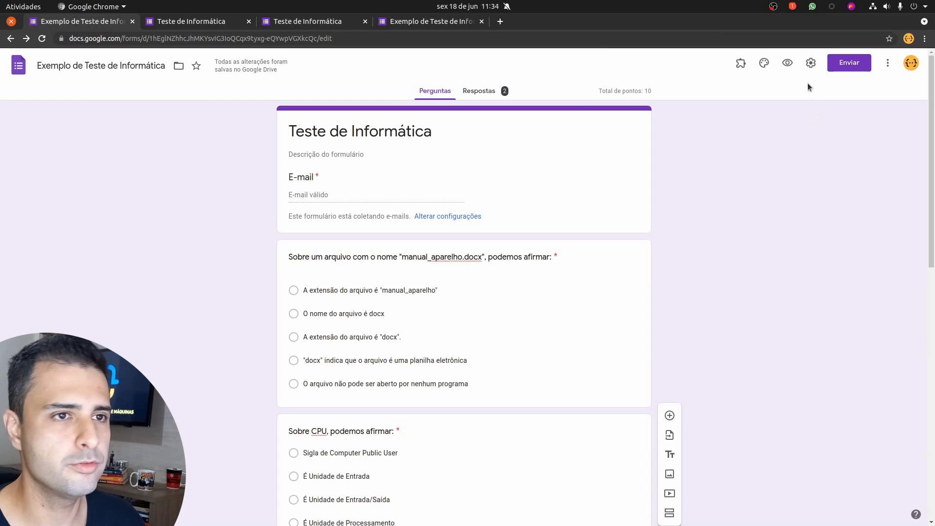
Set the quiz grades to be released "Posteriormente, depois da revisão manual" in the form's test settings.
{"action": "left_click", "coordinate": [811, 63]}
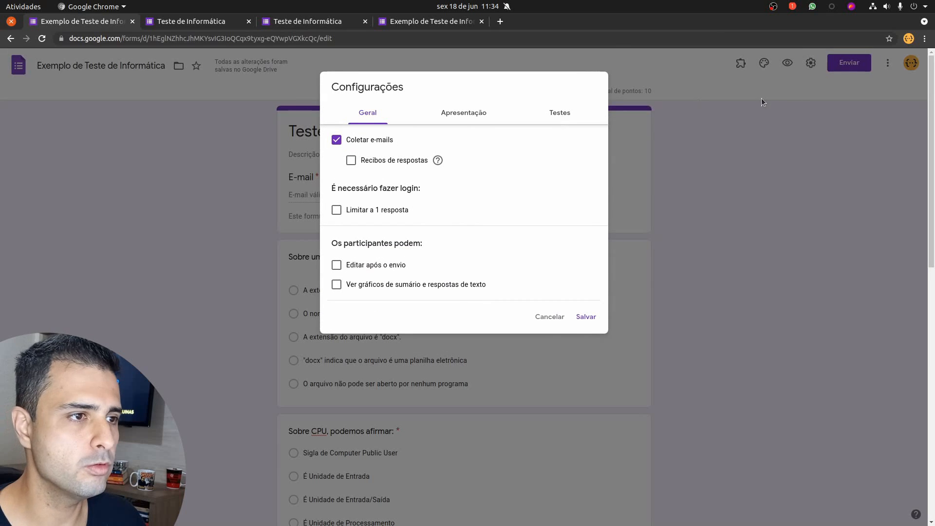
{"action": "left_click", "coordinate": [756, 130]}
{"action": "left_click", "coordinate": [811, 64]}
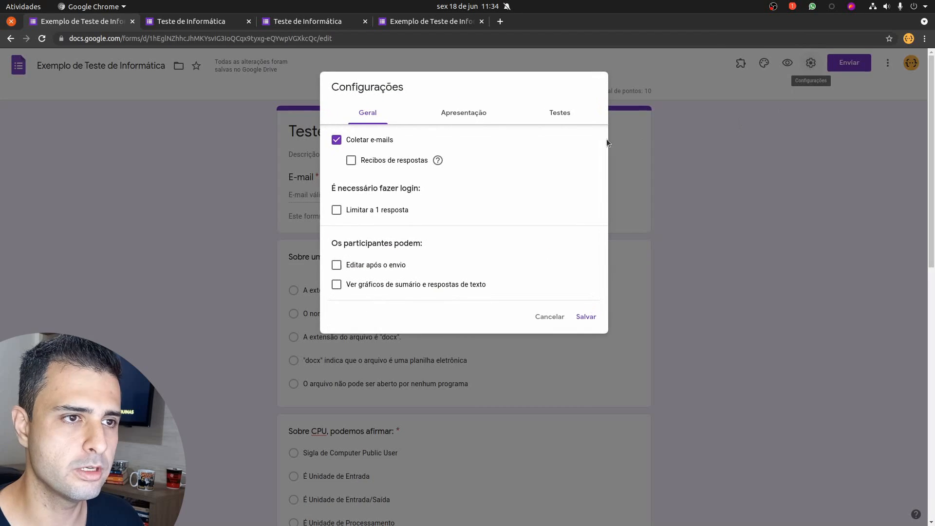
{"action": "left_click", "coordinate": [560, 115]}
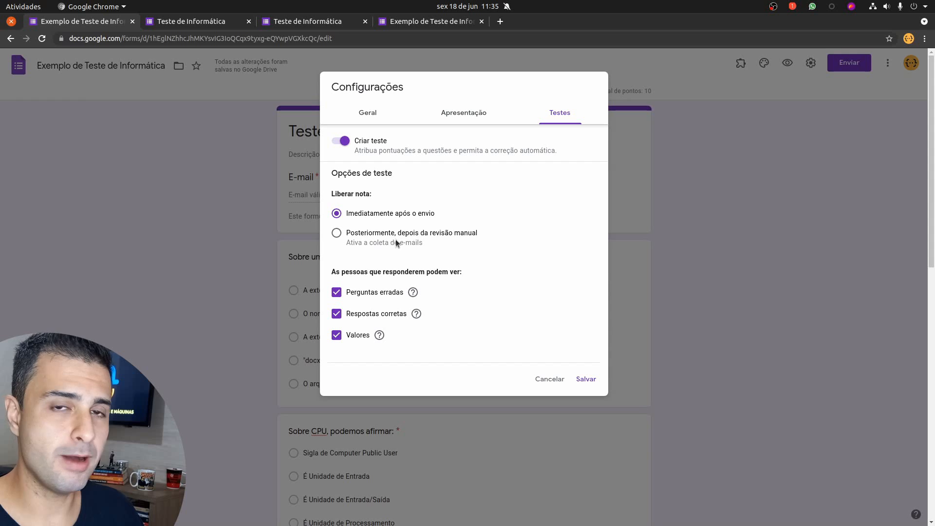
{"action": "left_click", "coordinate": [369, 235]}
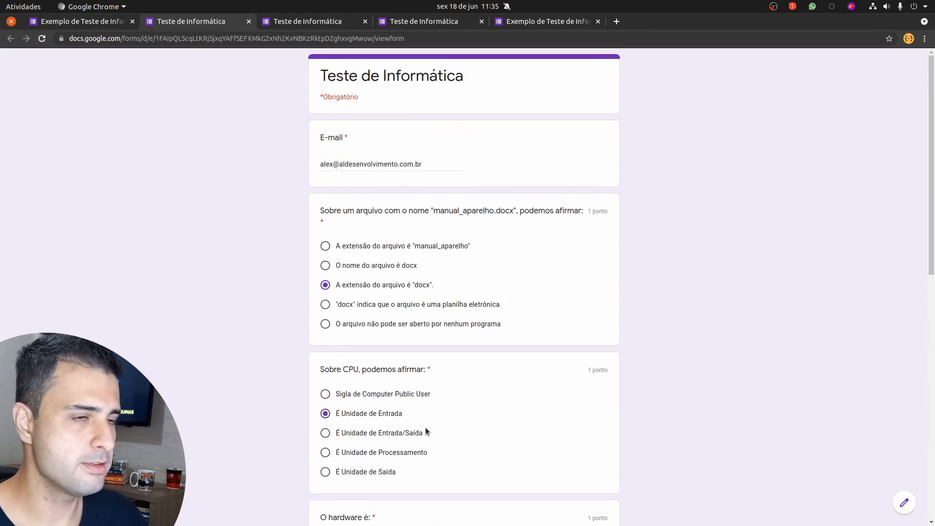
Fill in and submit a third test response with "É Unidade de Entrada" as the CPU answer.
{"action": "scroll", "coordinate": [425, 428], "scroll_direction": "down", "scroll_amount": 10}
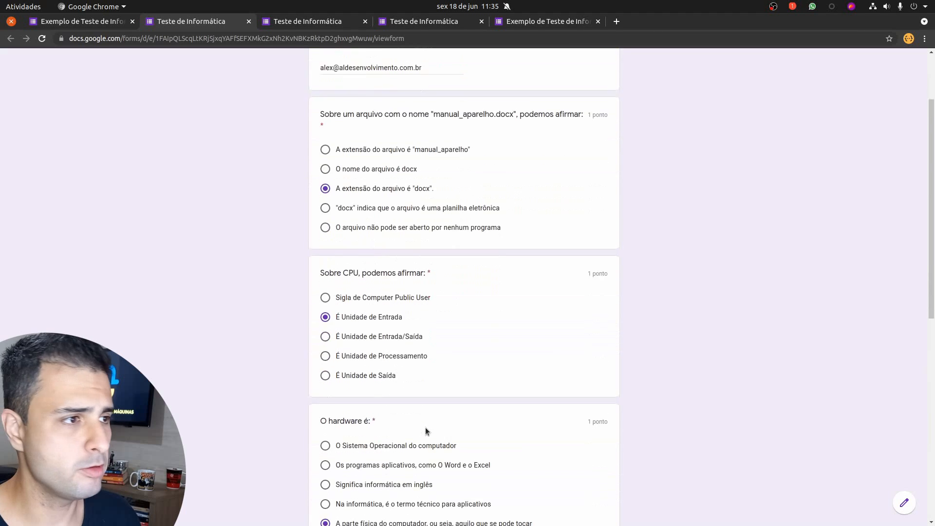
{"action": "left_click", "coordinate": [330, 441]}
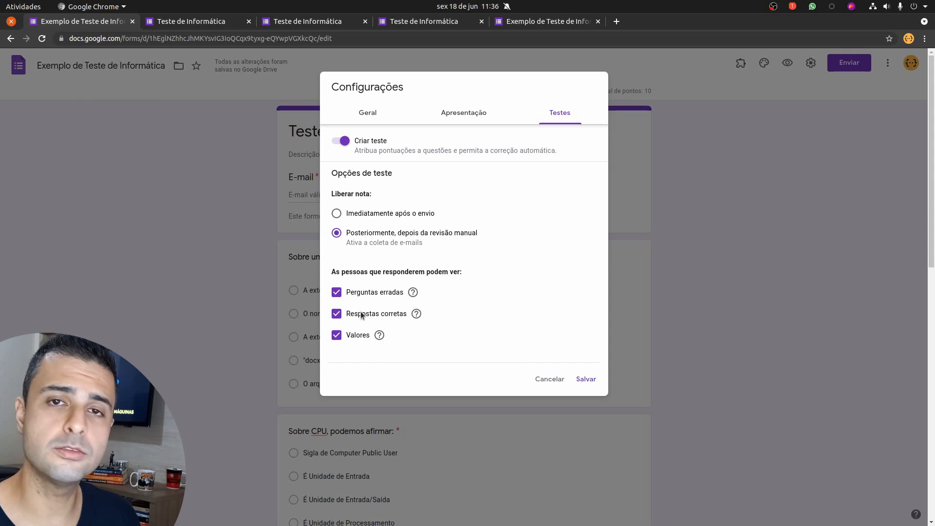
Hide wrong questions, correct answers and point values from respondents in the form's test settings.
{"action": "left_click", "coordinate": [365, 293]}
{"action": "left_click", "coordinate": [366, 315]}
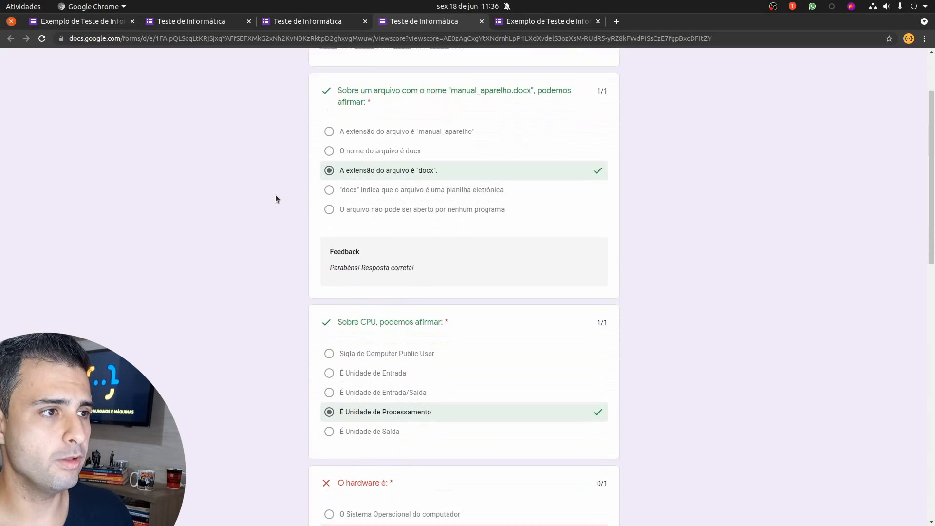
Examine the submitted response's score page before and after reloading it, checking which marks, corrections, points and feedback respondents see.
{"action": "scroll", "coordinate": [276, 195], "scroll_direction": "down", "scroll_amount": 5}
{"action": "scroll", "coordinate": [270, 192], "scroll_direction": "up", "scroll_amount": 5}
{"action": "scroll", "coordinate": [267, 191], "scroll_direction": "down", "scroll_amount": 10}
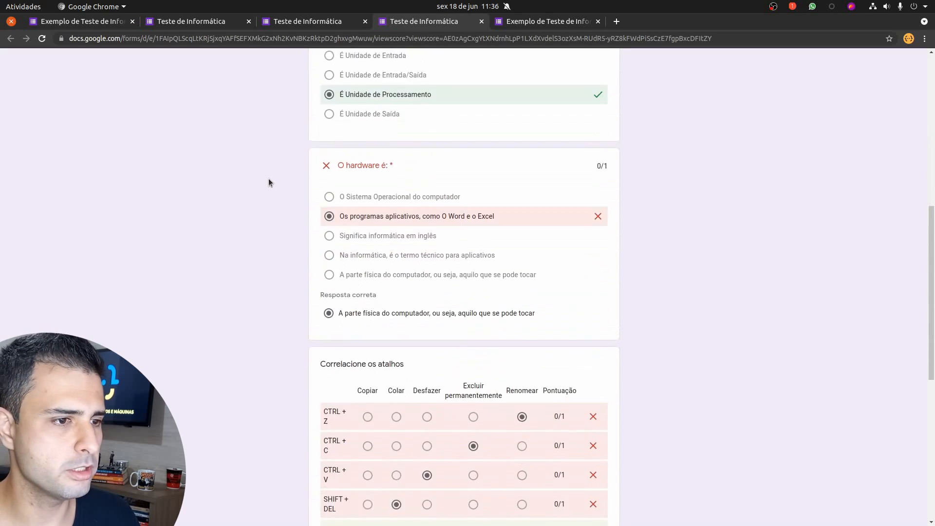
{"action": "scroll", "coordinate": [226, 200], "scroll_direction": "up", "scroll_amount": 11}
{"action": "scroll", "coordinate": [229, 197], "scroll_direction": "down", "scroll_amount": 2}
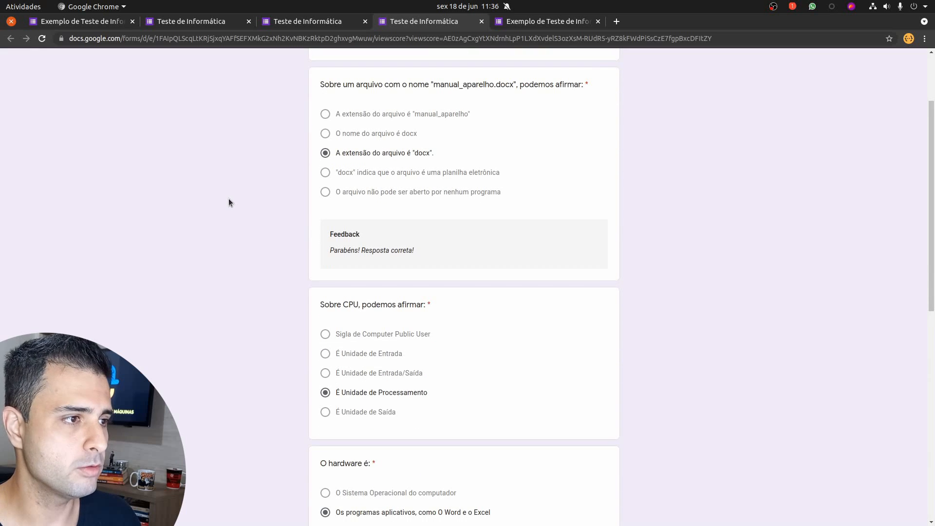
{"action": "scroll", "coordinate": [231, 209], "scroll_direction": "up", "scroll_amount": 2}
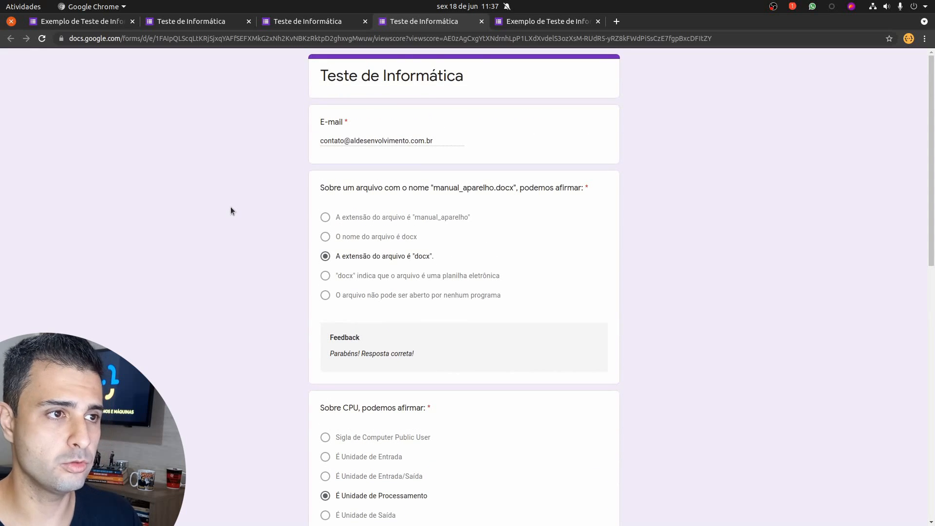
{"action": "scroll", "coordinate": [234, 210], "scroll_direction": "down", "scroll_amount": 8}
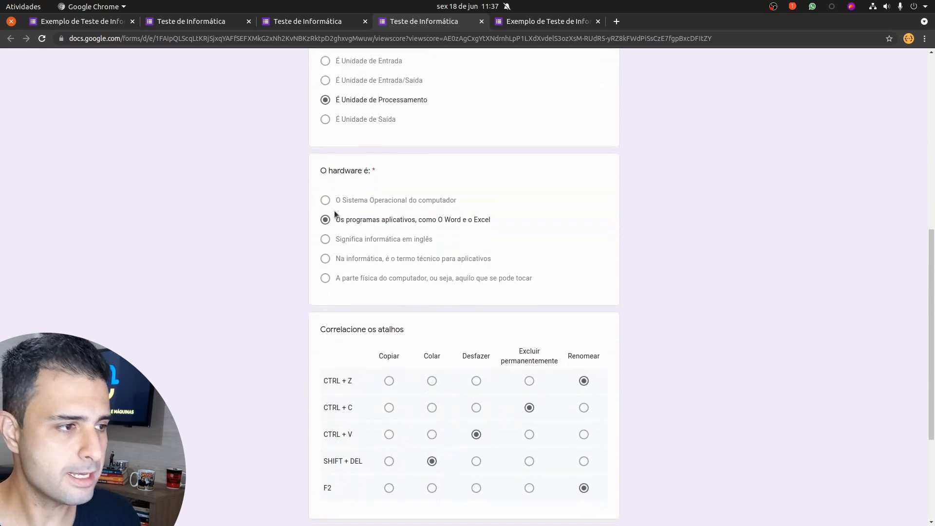
{"action": "scroll", "coordinate": [335, 212], "scroll_direction": "down", "scroll_amount": 4}
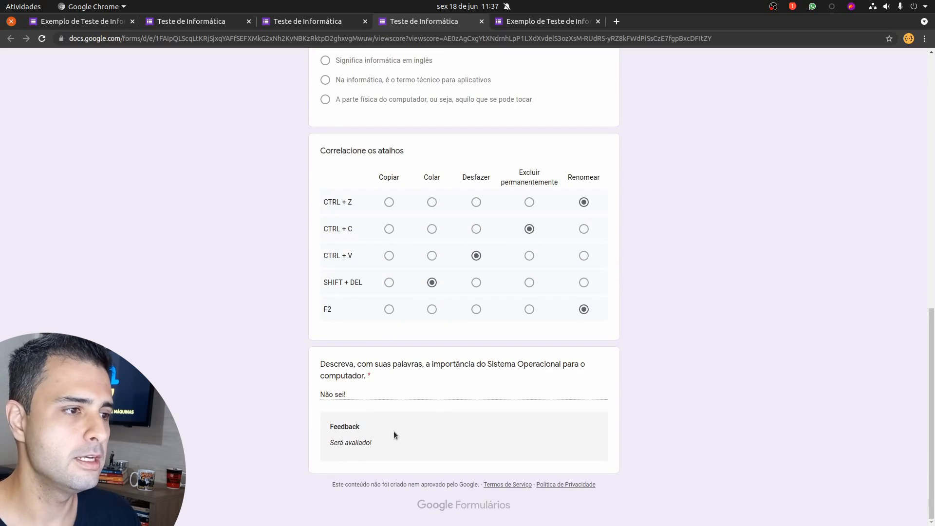
Enable only "Valores" among the items respondents can see in the test settings and save them.
{"action": "left_click", "coordinate": [92, 23]}
{"action": "left_click", "coordinate": [811, 62]}
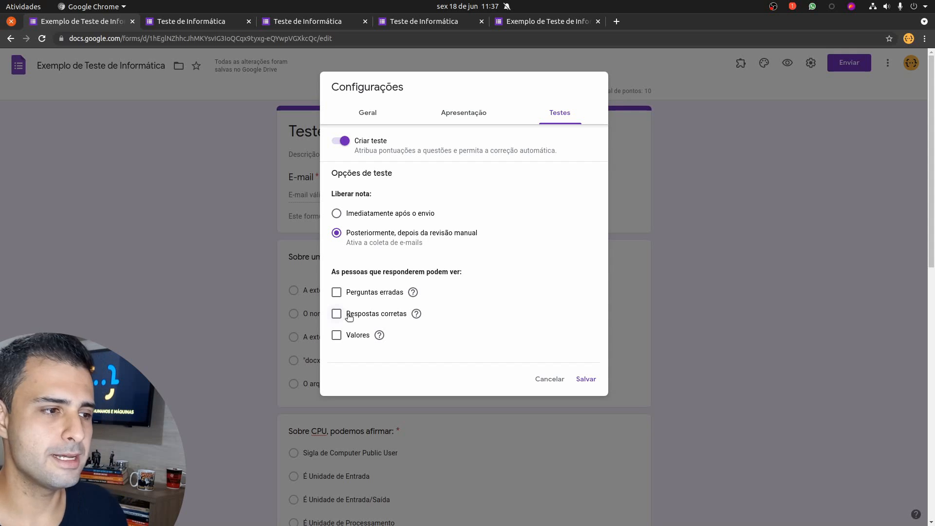
{"action": "left_click", "coordinate": [336, 335]}
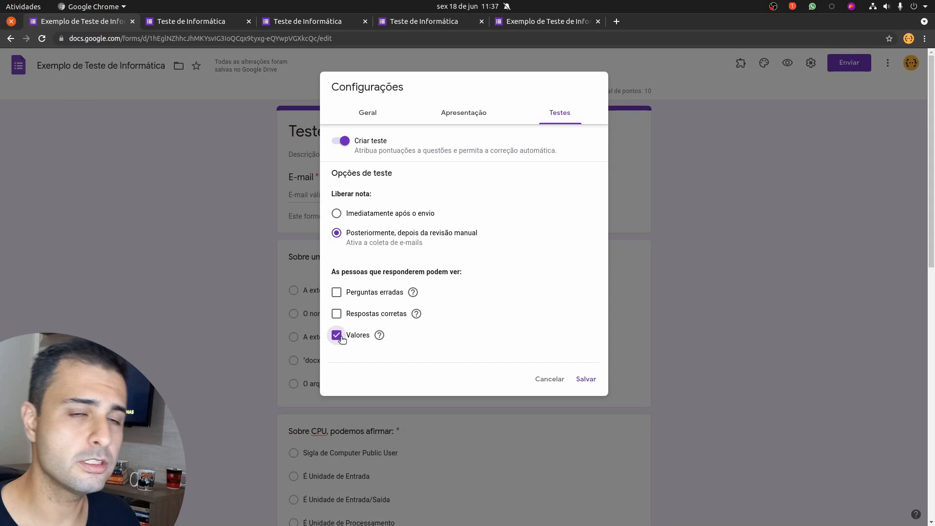
{"action": "left_click", "coordinate": [586, 379]}
Reload the second response's score page and examine the total score and the points shown for each question.
{"action": "key", "text": "ctrl+4"}
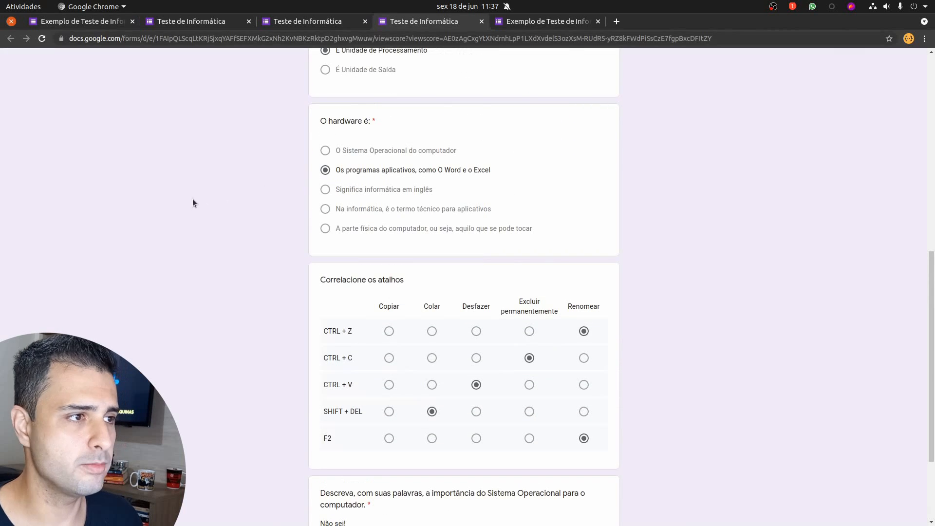
{"action": "key", "text": "F5"}
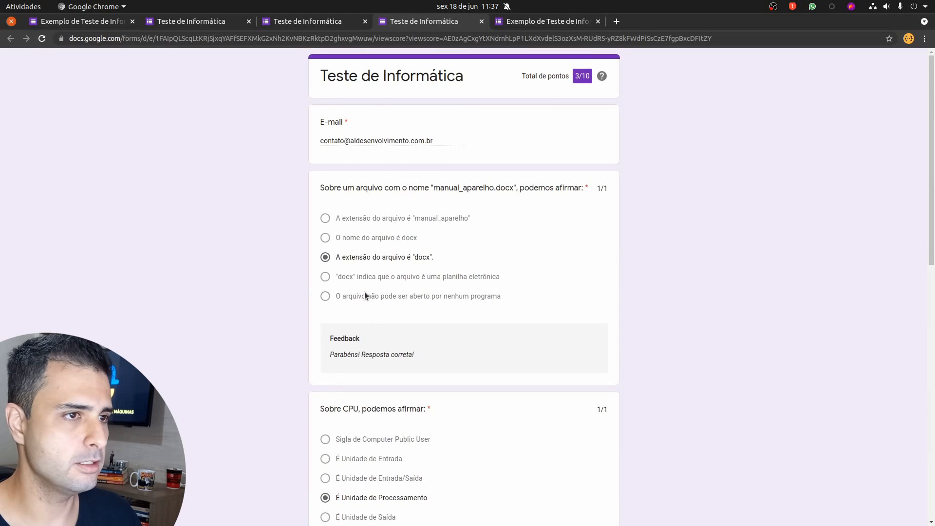
{"action": "scroll", "coordinate": [363, 303], "scroll_direction": "down", "scroll_amount": 10}
{"action": "scroll", "coordinate": [390, 309], "scroll_direction": "up", "scroll_amount": 8}
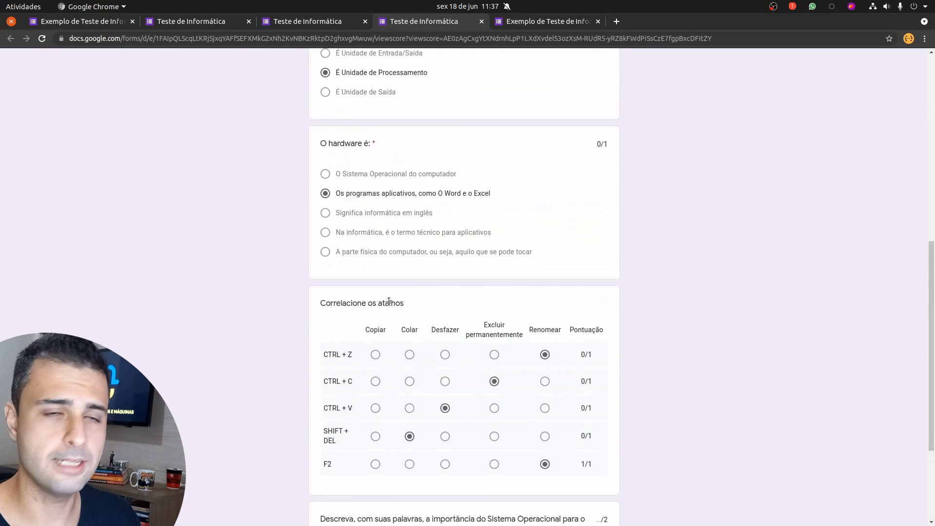
{"action": "scroll", "coordinate": [396, 302], "scroll_direction": "up", "scroll_amount": 3}
{"action": "left_click_drag", "start_coordinate": [576, 77], "coordinate": [588, 79]}
{"action": "scroll", "coordinate": [580, 129], "scroll_direction": "down", "scroll_amount": 5}
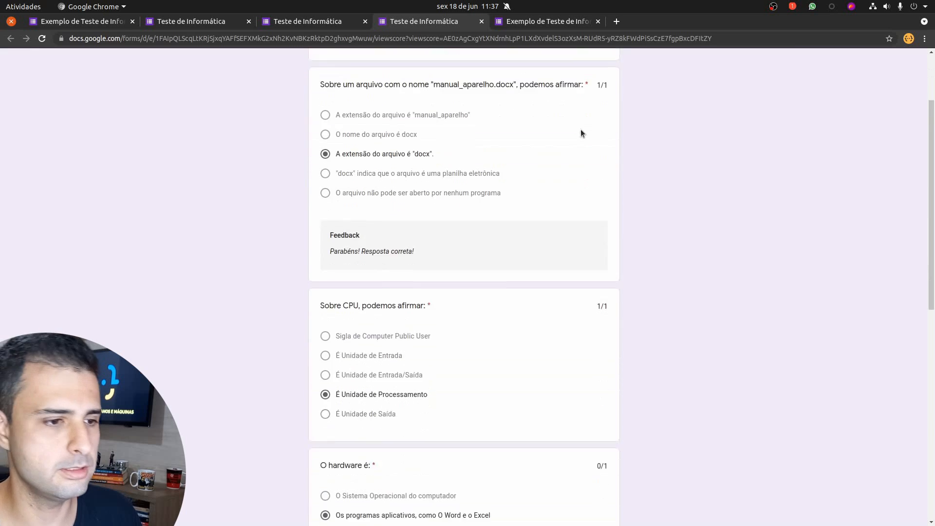
{"action": "scroll", "coordinate": [606, 243], "scroll_direction": "up", "scroll_amount": 2}
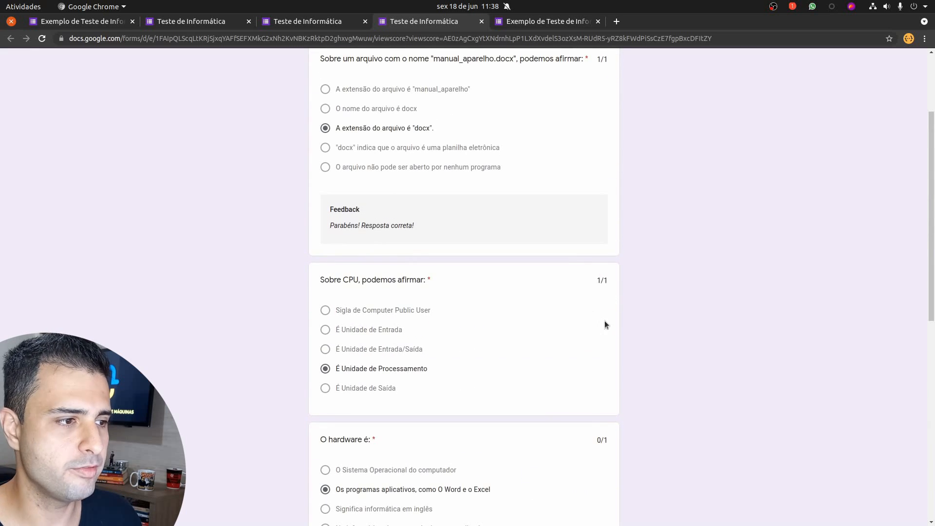
{"action": "scroll", "coordinate": [604, 325], "scroll_direction": "up", "scroll_amount": 3}
{"action": "scroll", "coordinate": [626, 298], "scroll_direction": "down", "scroll_amount": 5}
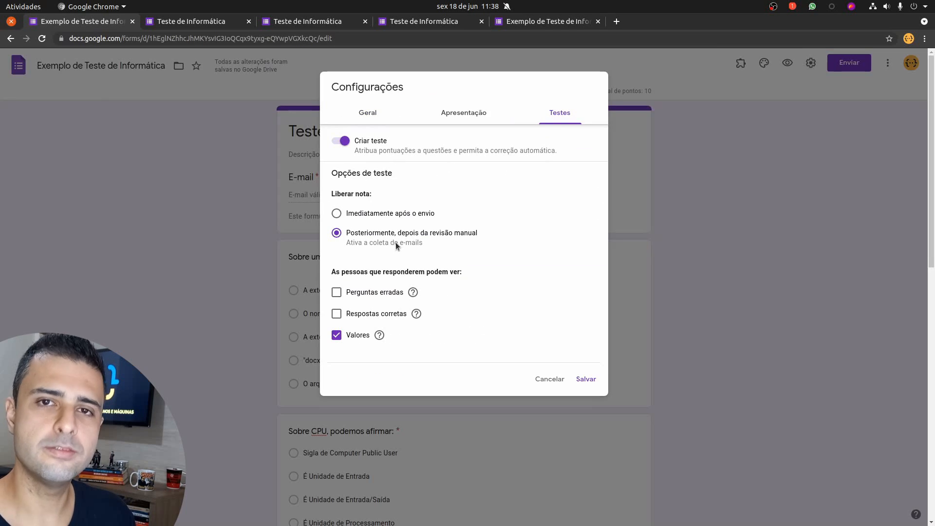
Save the test settings and examine the responses summary, including score statistics, point distribution, frequently missed questions and respondents' scores.
{"action": "left_click", "coordinate": [585, 380]}
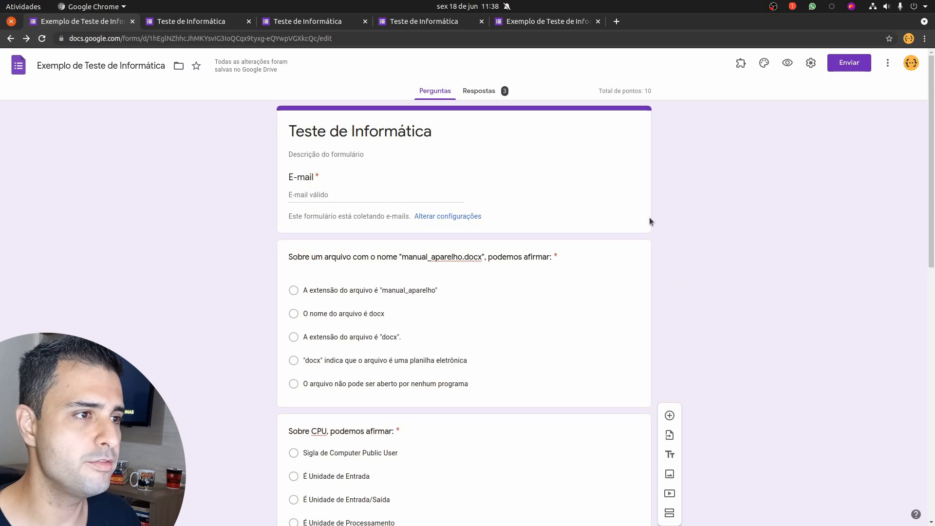
{"action": "left_click", "coordinate": [488, 93]}
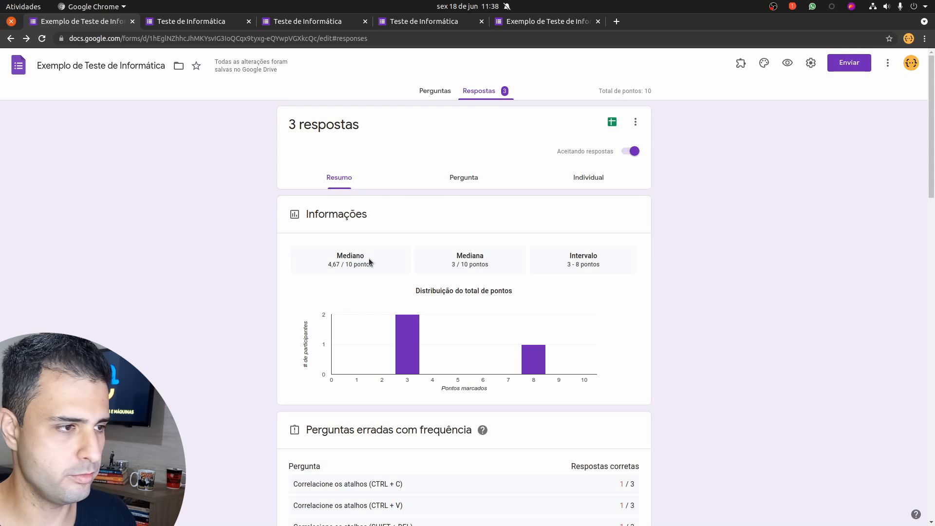
{"action": "left_click_drag", "start_coordinate": [373, 265], "coordinate": [328, 266]}
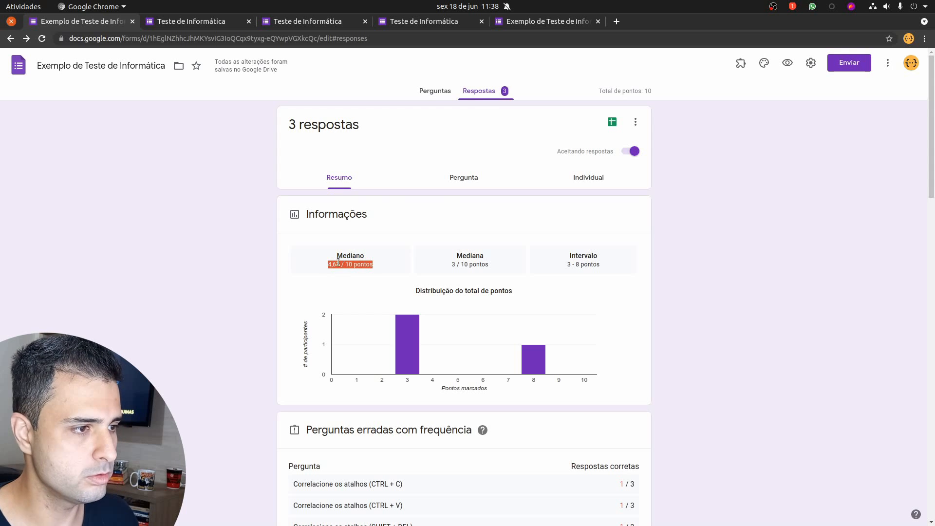
{"action": "left_click", "coordinate": [341, 275]}
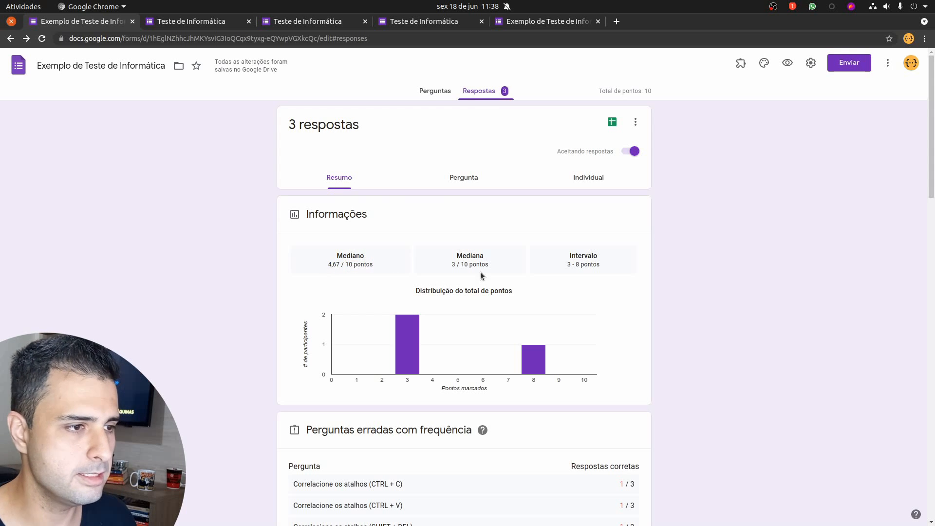
{"action": "scroll", "coordinate": [535, 263], "scroll_direction": "down", "scroll_amount": 1}
{"action": "scroll", "coordinate": [599, 223], "scroll_direction": "down", "scroll_amount": 2}
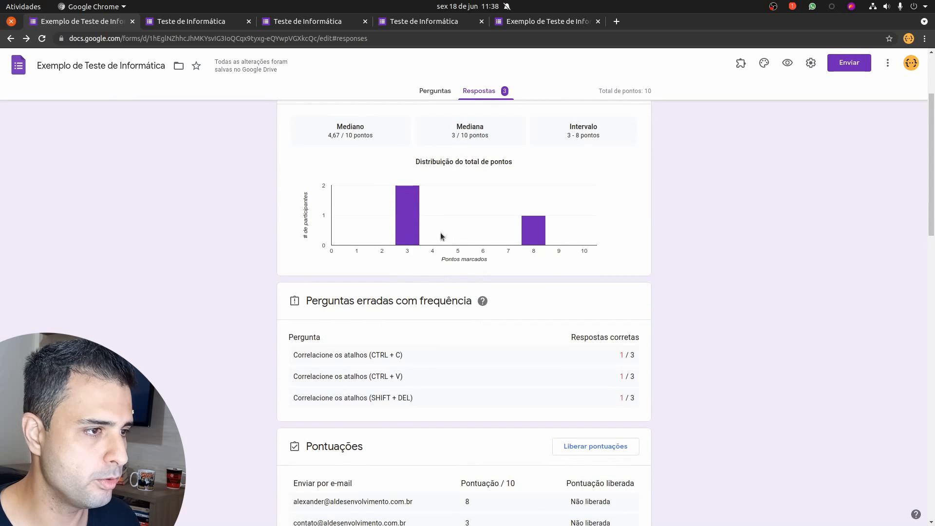
{"action": "scroll", "coordinate": [486, 222], "scroll_direction": "up", "scroll_amount": 1}
{"action": "scroll", "coordinate": [488, 221], "scroll_direction": "down", "scroll_amount": 3}
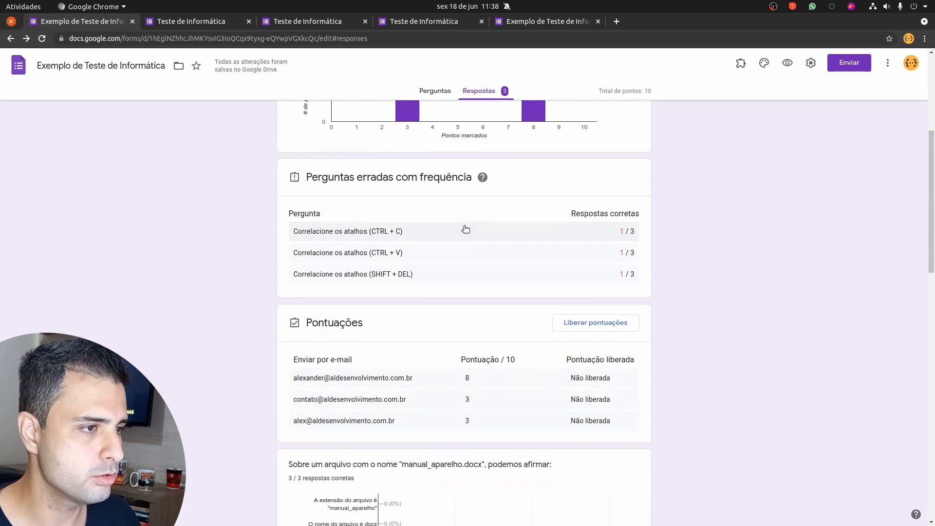
{"action": "scroll", "coordinate": [441, 177], "scroll_direction": "up", "scroll_amount": 1}
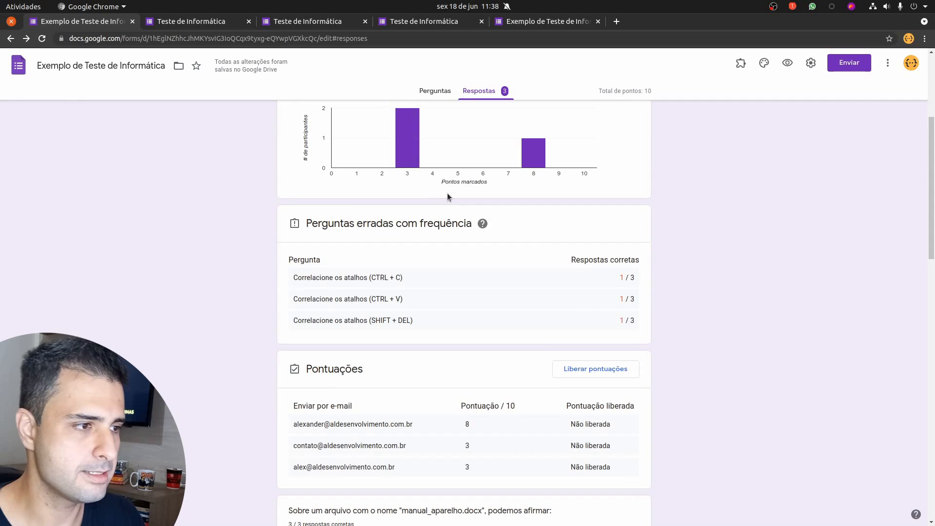
{"action": "scroll", "coordinate": [448, 197], "scroll_direction": "down", "scroll_amount": 1}
{"action": "scroll", "coordinate": [551, 203], "scroll_direction": "down", "scroll_amount": 1}
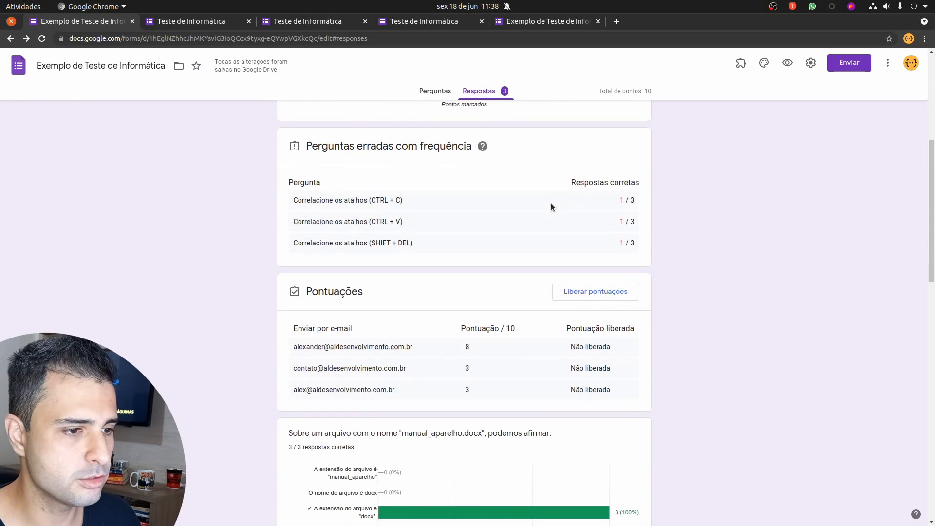
{"action": "scroll", "coordinate": [553, 206], "scroll_direction": "down", "scroll_amount": 1}
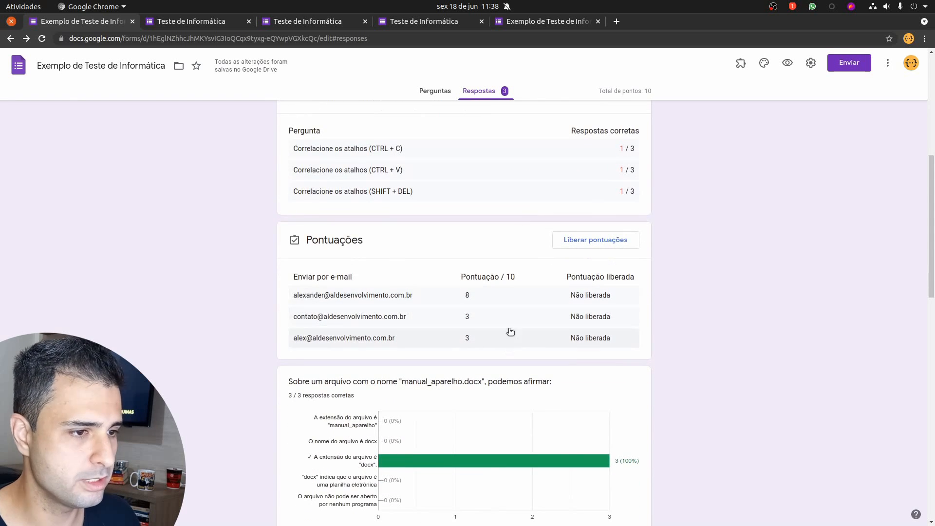
{"action": "scroll", "coordinate": [509, 341], "scroll_direction": "down", "scroll_amount": 2}
{"action": "scroll", "coordinate": [402, 215], "scroll_direction": "up", "scroll_amount": 8}
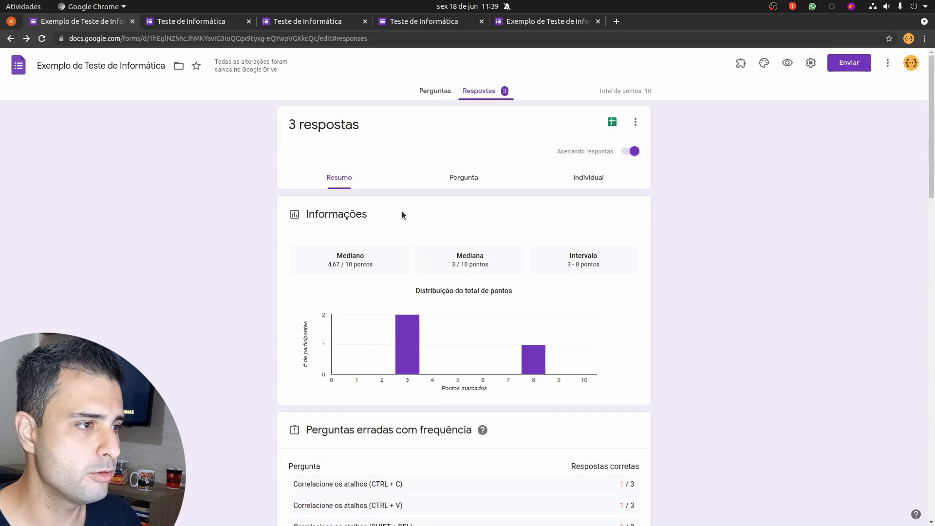
View the responses by question and examine the graded answers for the file name, CPU and hardware questions.
{"action": "left_click", "coordinate": [469, 182]}
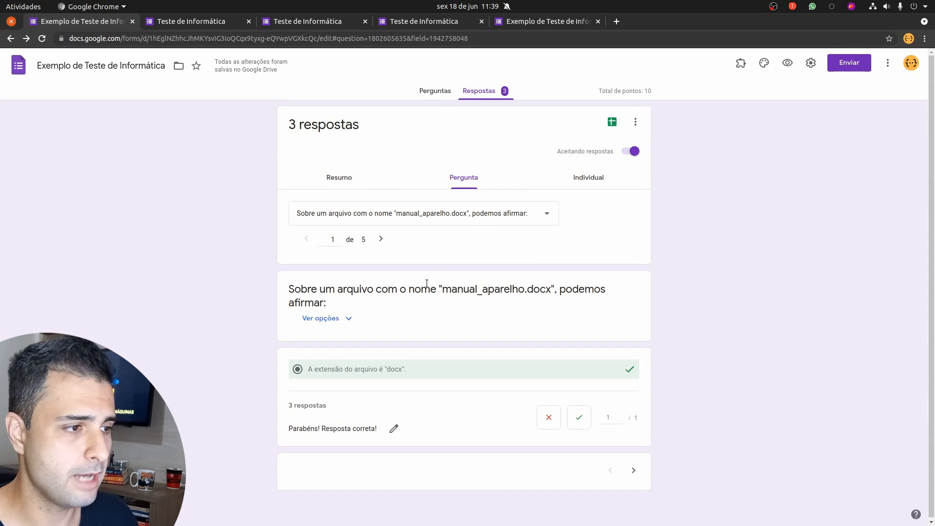
{"action": "left_click", "coordinate": [381, 238]}
{"action": "scroll", "coordinate": [434, 280], "scroll_direction": "down", "scroll_amount": 1}
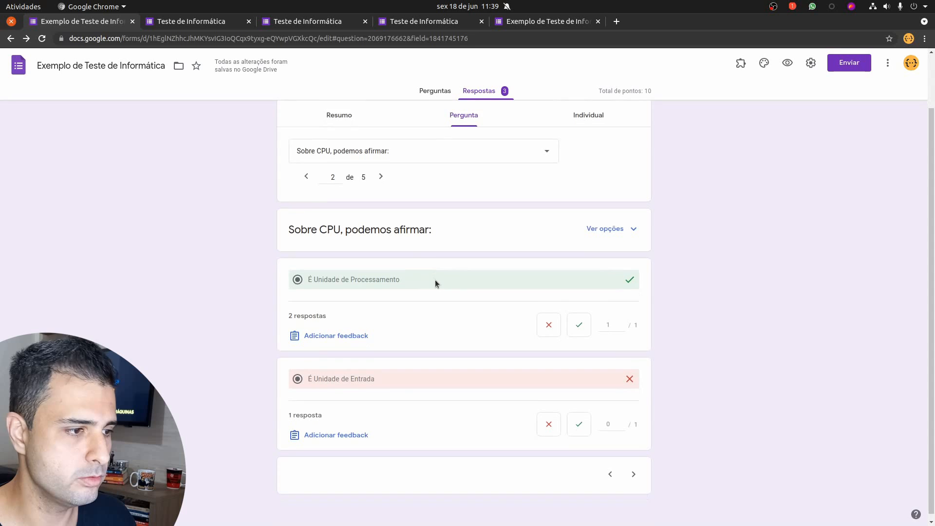
{"action": "left_click", "coordinate": [381, 171]}
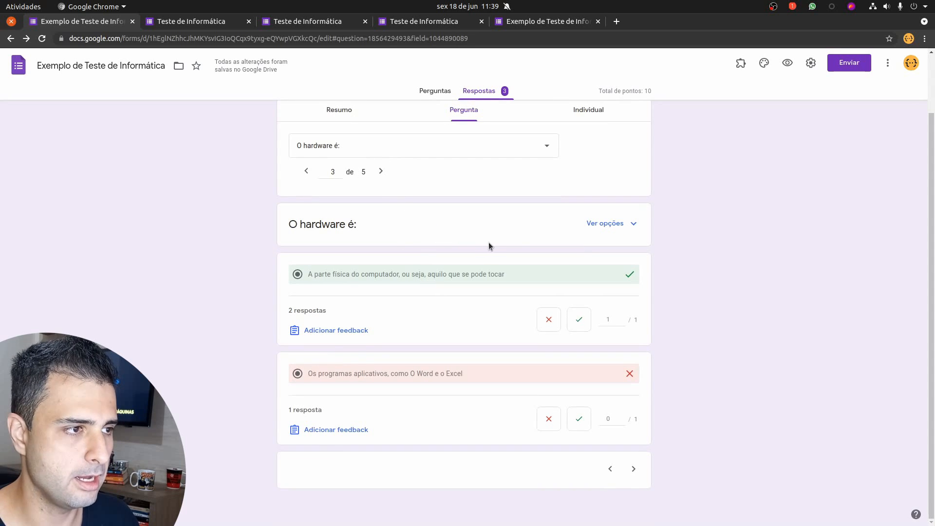
{"action": "scroll", "coordinate": [499, 247], "scroll_direction": "up", "scroll_amount": 3}
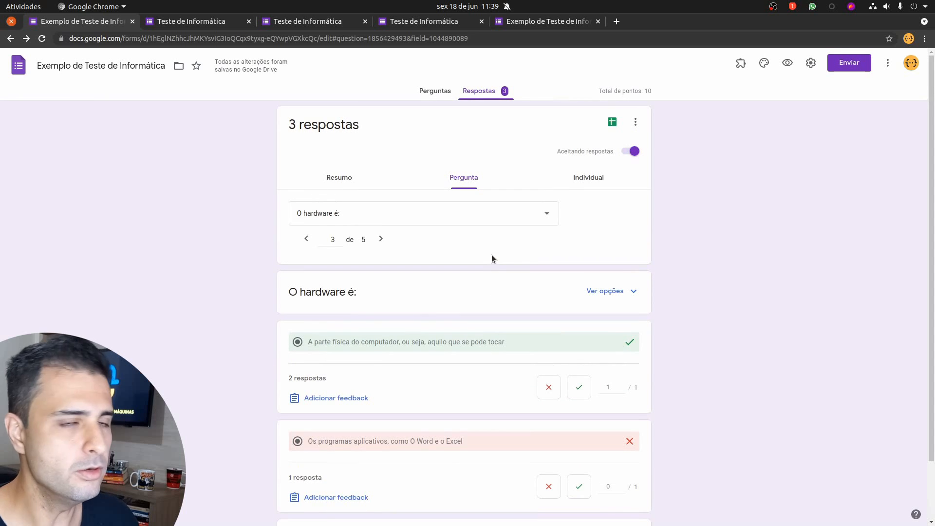
Open the first respondent's individual response and enter 1 point for the "manual_aparelho.docx" question.
{"action": "left_click", "coordinate": [589, 181]}
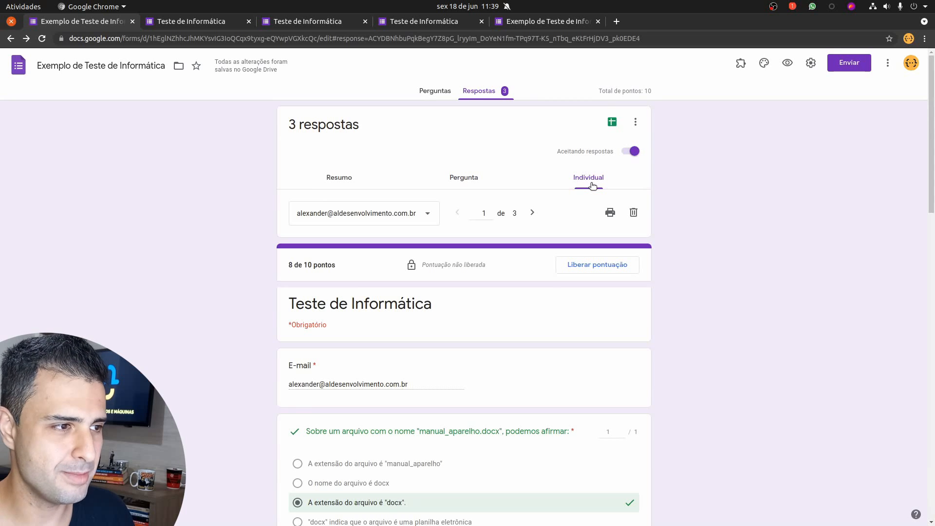
{"action": "left_click", "coordinate": [414, 222]}
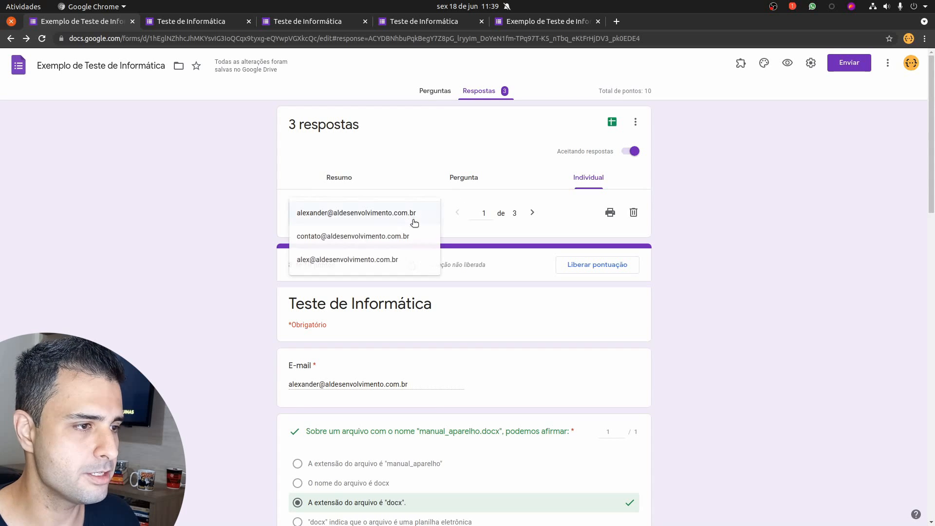
{"action": "left_click", "coordinate": [353, 218]}
{"action": "scroll", "coordinate": [489, 277], "scroll_direction": "down", "scroll_amount": 4}
{"action": "scroll", "coordinate": [595, 249], "scroll_direction": "down", "scroll_amount": 1}
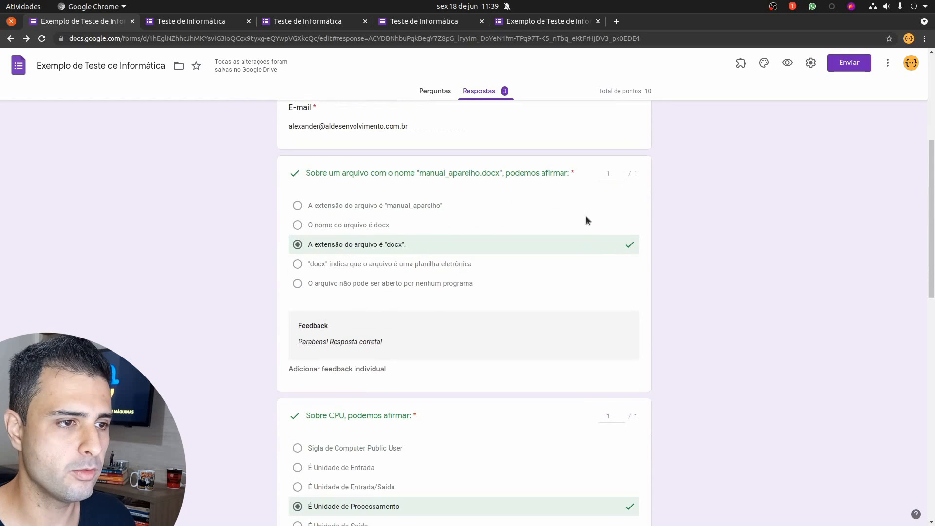
{"action": "left_click", "coordinate": [608, 174]}
{"action": "type", "text": "21"}
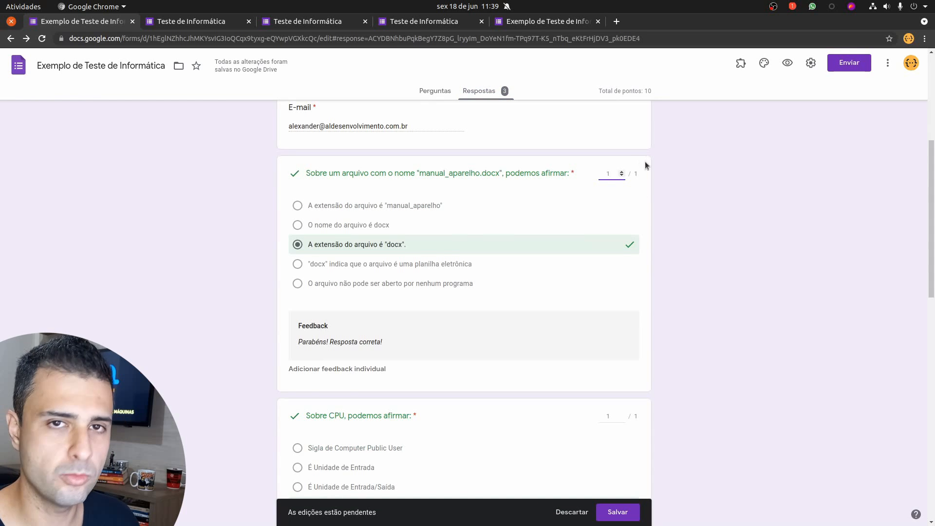
Award 2 points to the respondent's written answer about the importance of the Sistema Operacional.
{"action": "scroll", "coordinate": [656, 270], "scroll_direction": "down", "scroll_amount": 1}
{"action": "scroll", "coordinate": [655, 272], "scroll_direction": "down", "scroll_amount": 2}
{"action": "scroll", "coordinate": [531, 319], "scroll_direction": "down", "scroll_amount": 8}
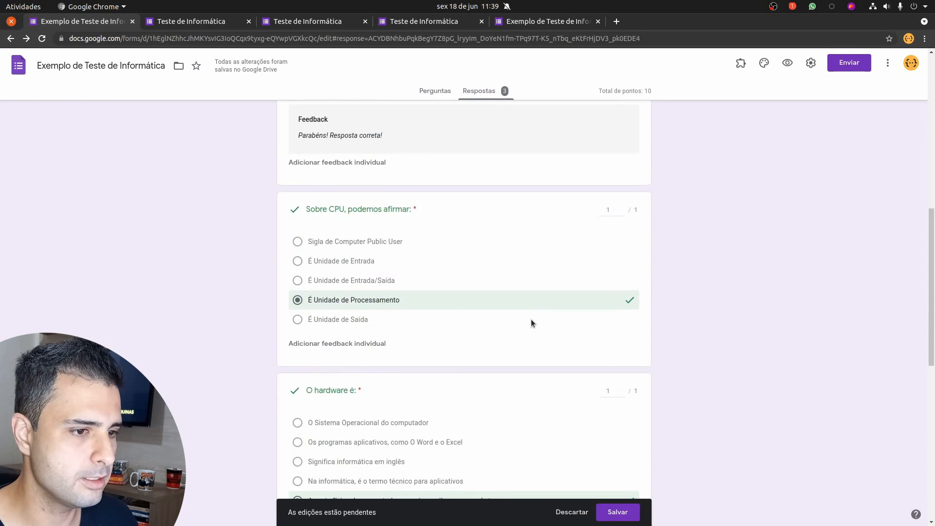
{"action": "scroll", "coordinate": [530, 322], "scroll_direction": "down", "scroll_amount": 3}
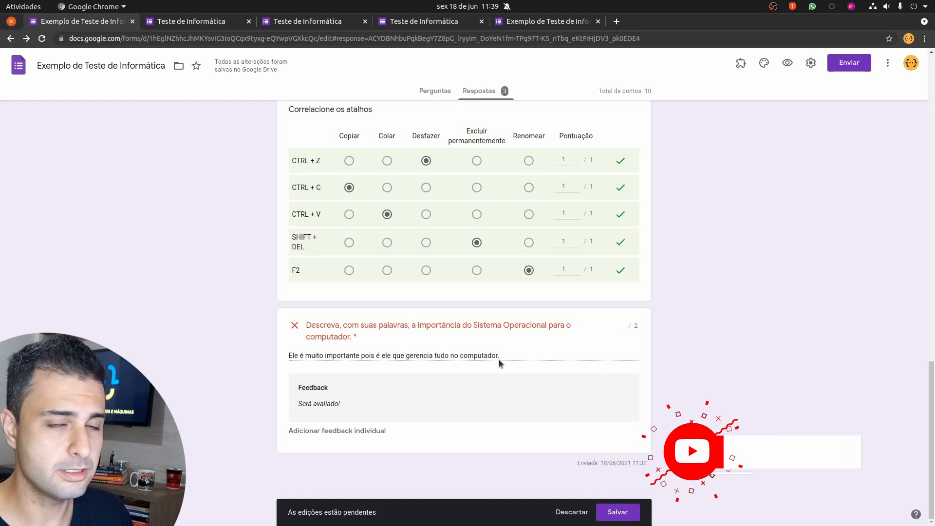
{"action": "left_click", "coordinate": [609, 326]}
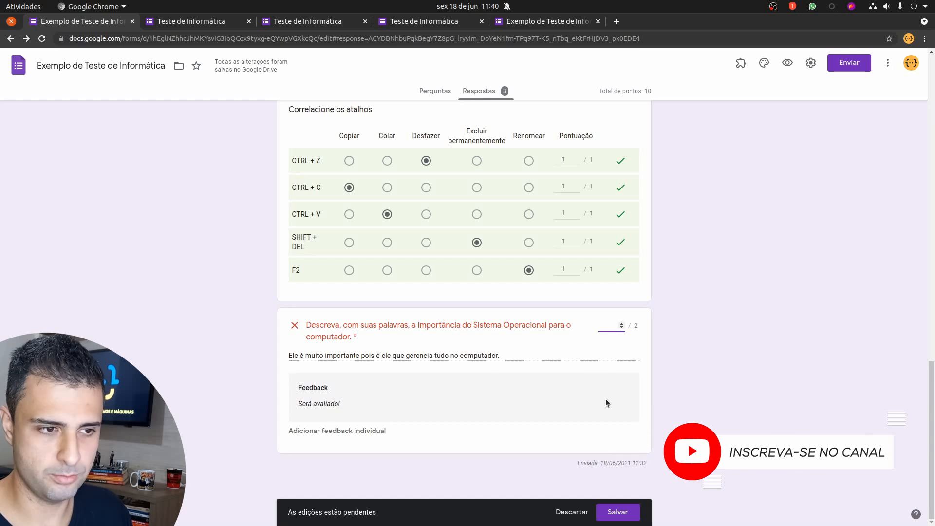
{"action": "type", "text": "1"}
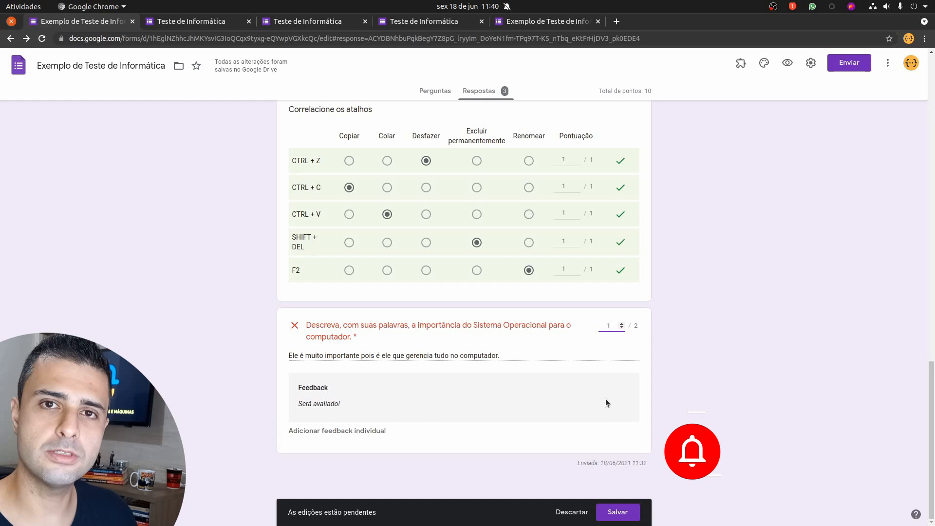
{"action": "key", "text": "BackSpace"}
{"action": "type", "text": "2"}
{"action": "left_click", "coordinate": [775, 380]}
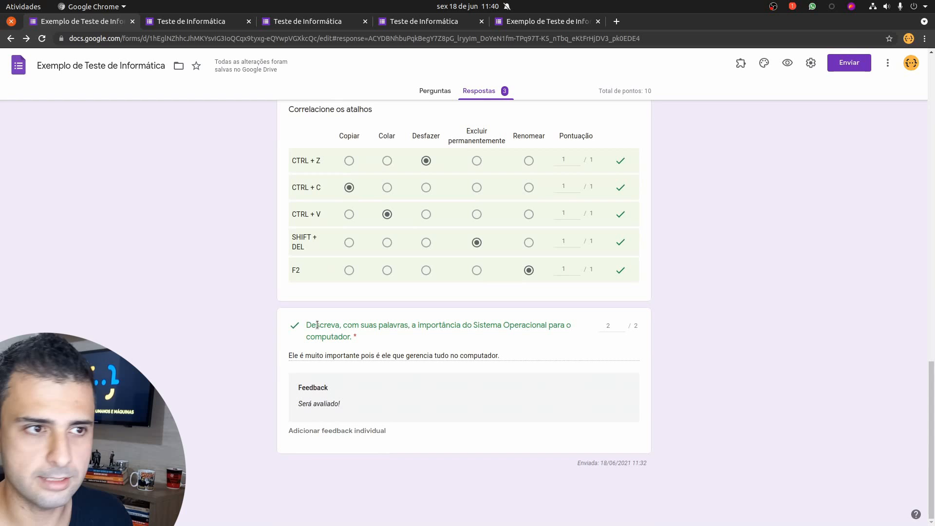
Set the score of the Sistema Operacional answer to 1,5, save the grading and check the respondent's total score.
{"action": "left_click", "coordinate": [611, 326]}
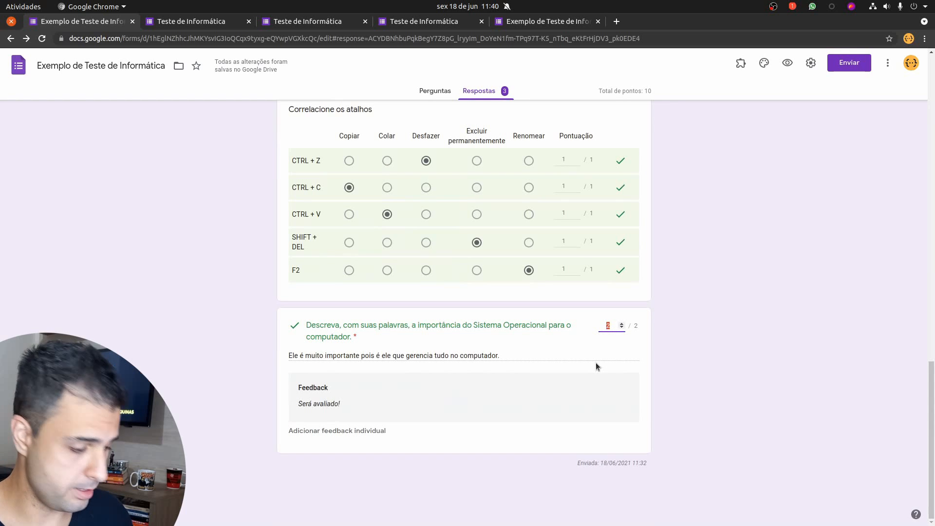
{"action": "type", "text": "1,5"}
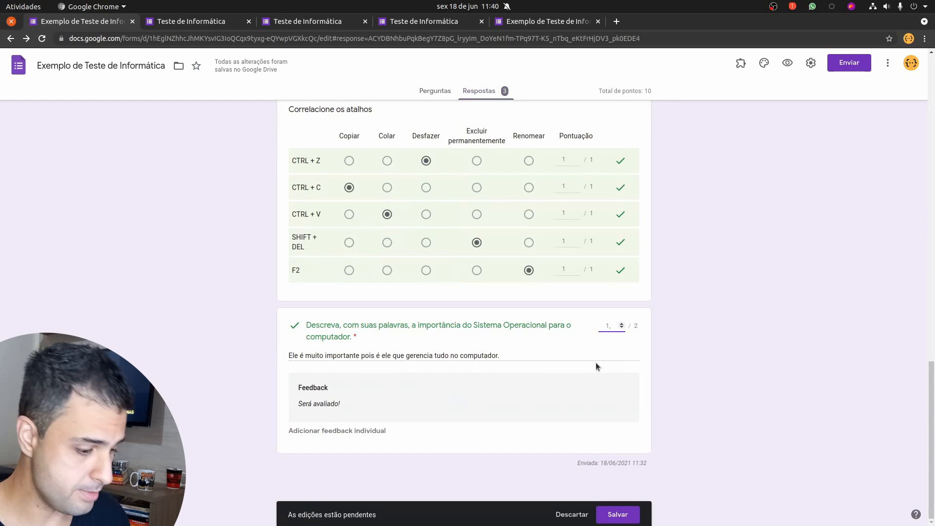
{"action": "left_click", "coordinate": [738, 375]}
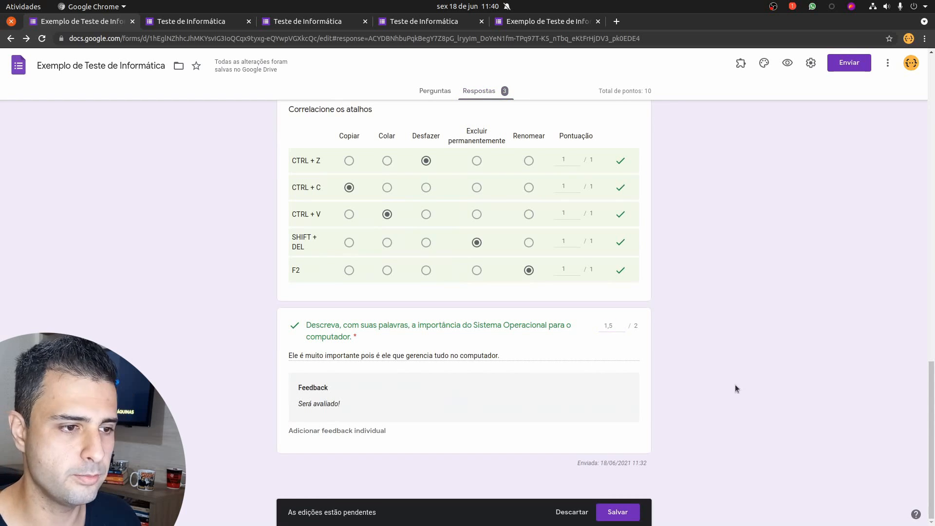
{"action": "left_click", "coordinate": [617, 512]}
{"action": "scroll", "coordinate": [501, 365], "scroll_direction": "up", "scroll_amount": 20}
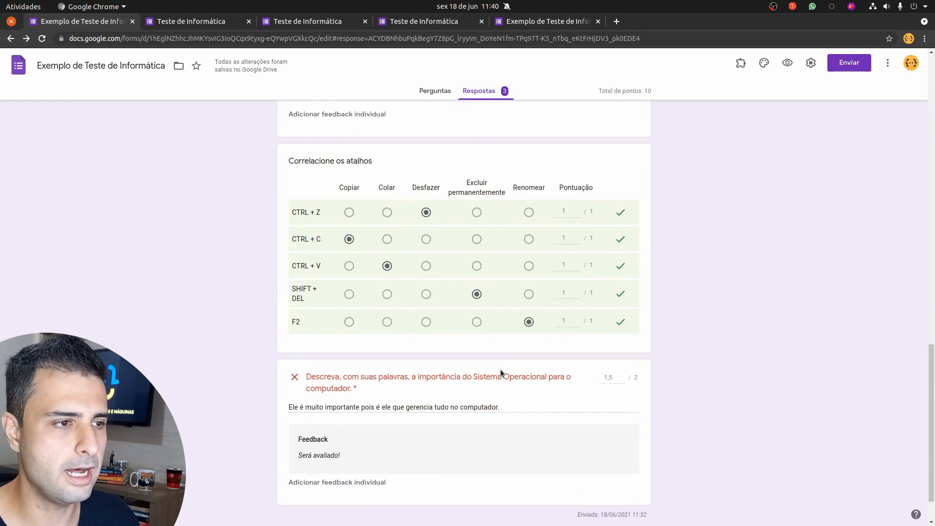
{"action": "scroll", "coordinate": [504, 363], "scroll_direction": "up", "scroll_amount": 3}
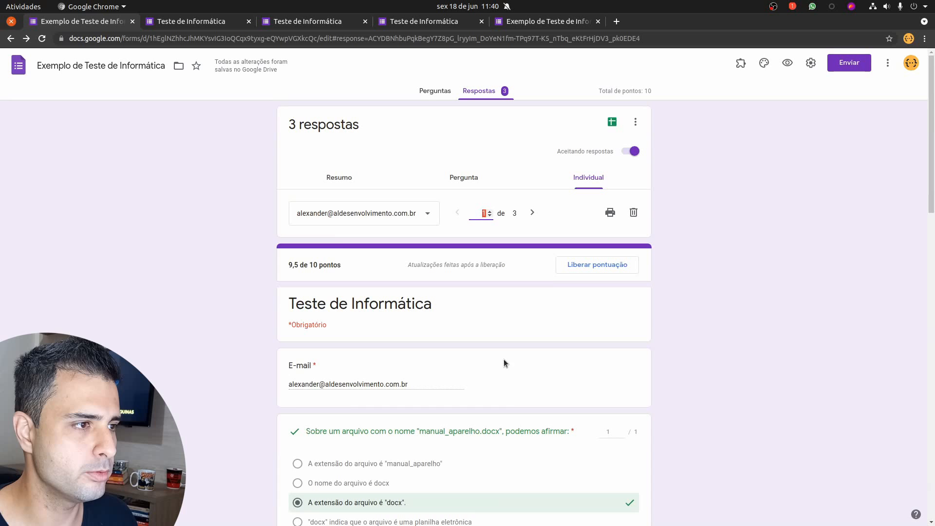
{"action": "triple_click", "coordinate": [292, 265]}
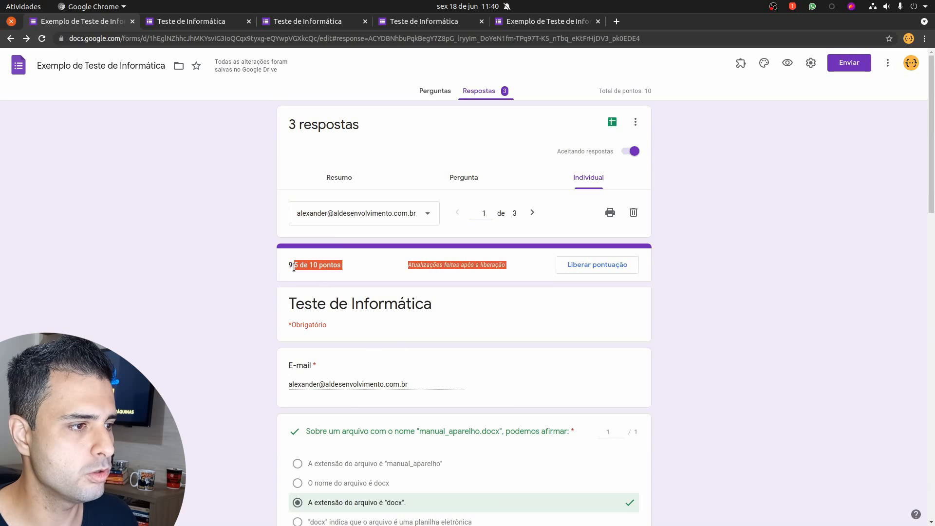
{"action": "double_click", "coordinate": [292, 265]}
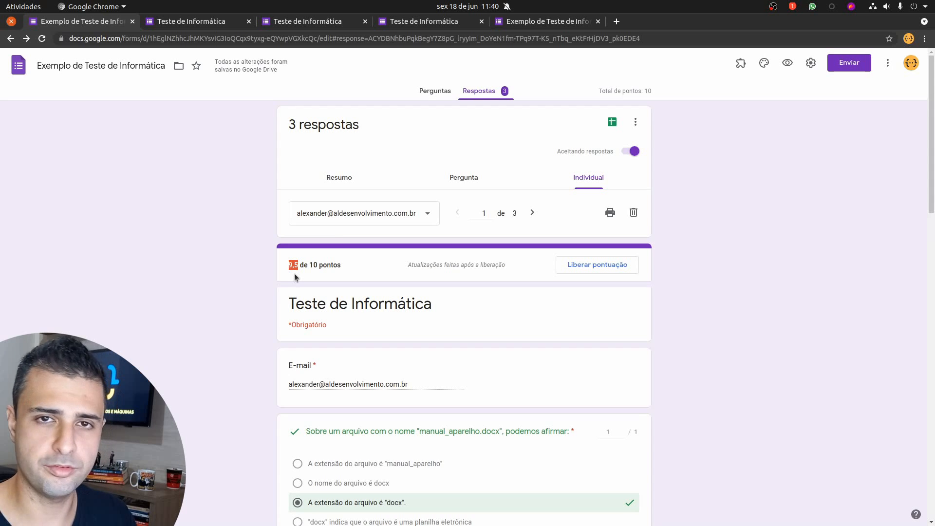
{"action": "left_click", "coordinate": [457, 213]}
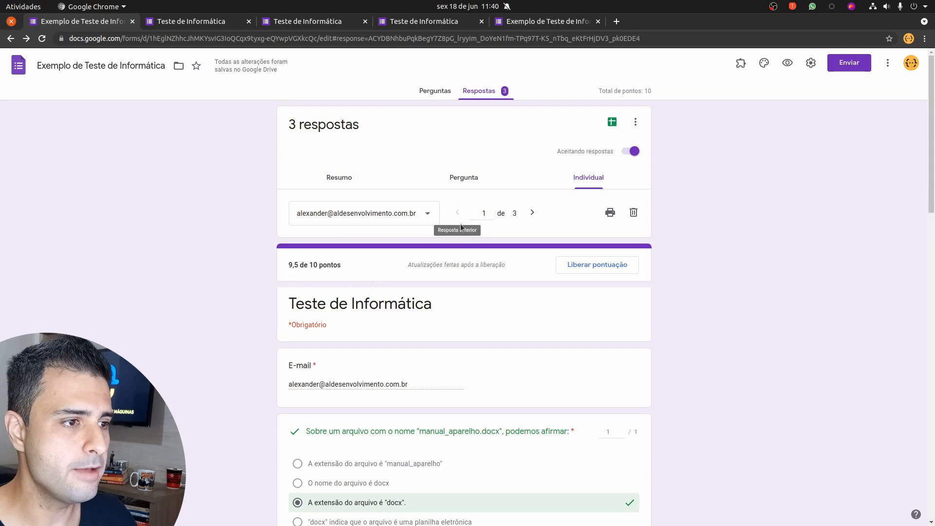
Release the score by e-mail only to the first respondent with the message "Parabéns! Sua nota foi alta!".
{"action": "left_click", "coordinate": [596, 272]}
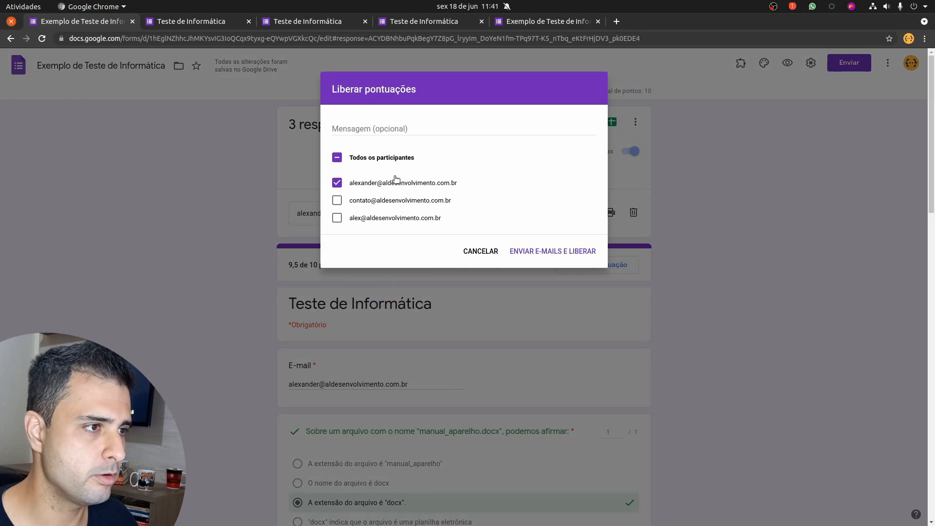
{"action": "left_click", "coordinate": [337, 159]}
{"action": "left_click", "coordinate": [338, 161]}
{"action": "left_click", "coordinate": [337, 184]}
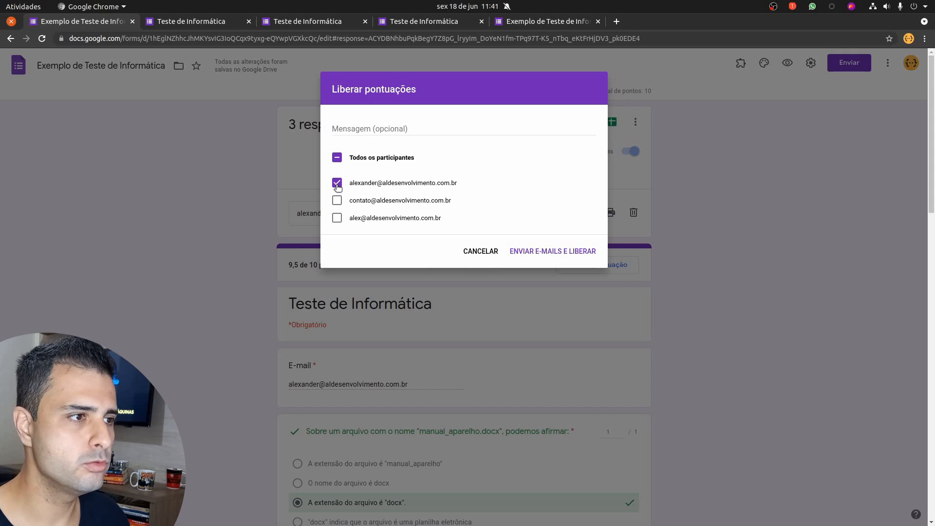
{"action": "left_click", "coordinate": [366, 127]}
{"action": "type", "text": "Parabéns! Sua nota foi alta!"}
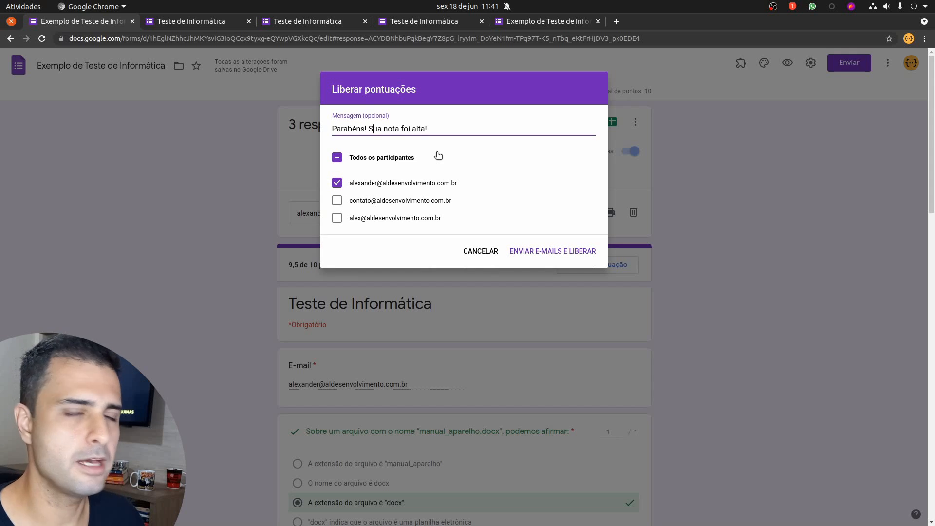
{"action": "left_click", "coordinate": [550, 251]}
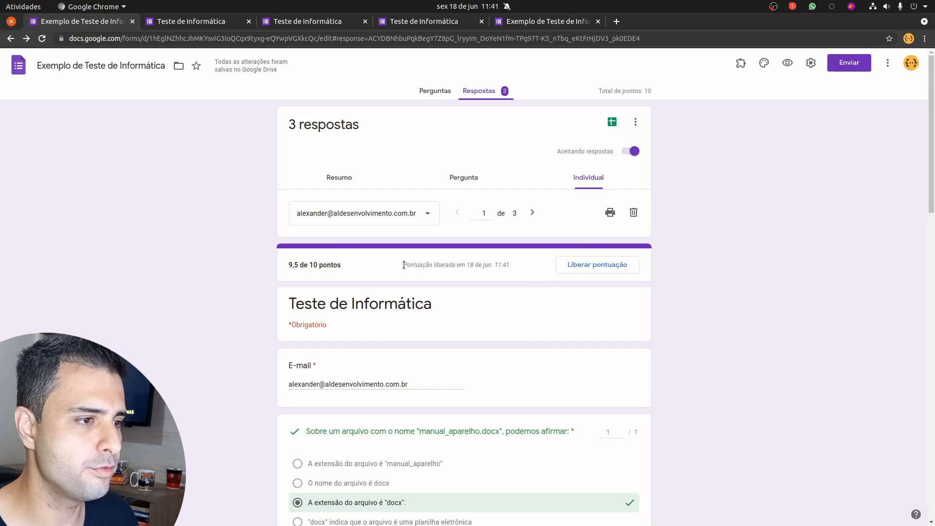
Check the score release status of the first response and compare it with the second respondent's response.
{"action": "left_click_drag", "start_coordinate": [404, 264], "coordinate": [510, 267]}
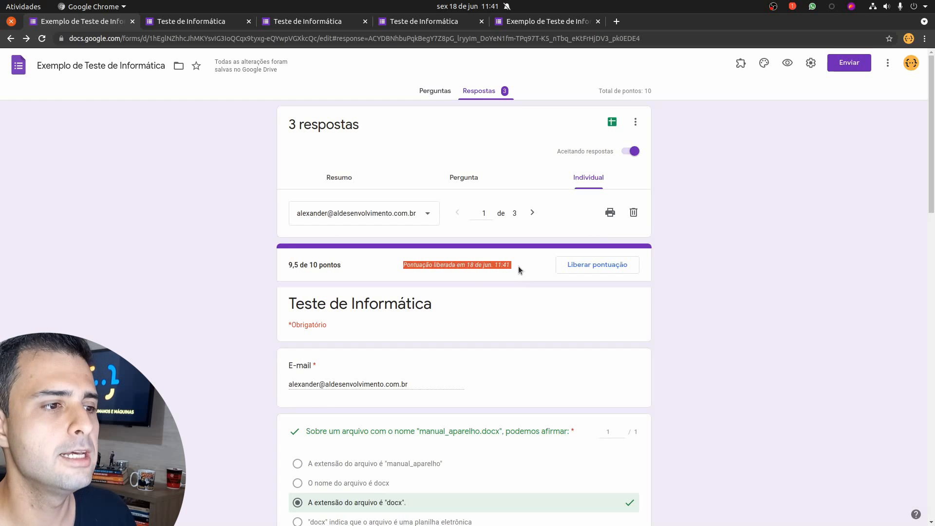
{"action": "left_click", "coordinate": [518, 266]}
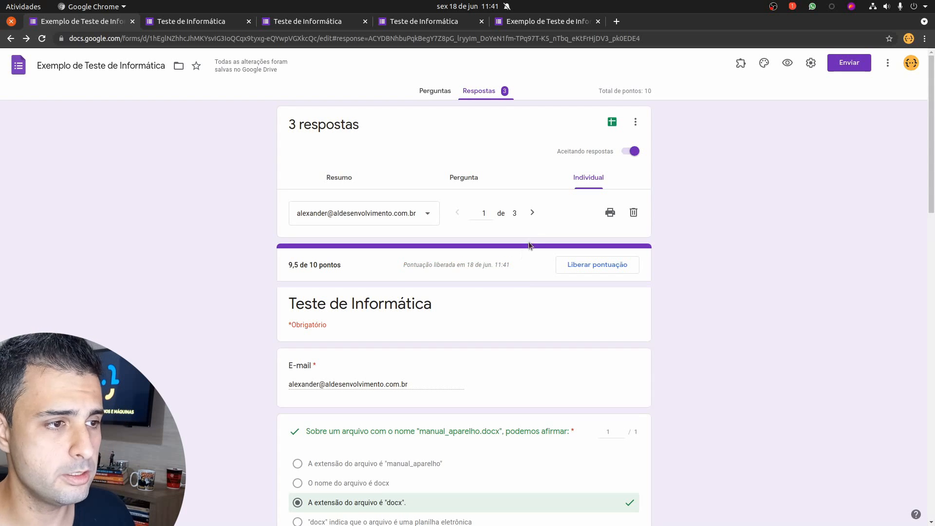
{"action": "left_click", "coordinate": [534, 214]}
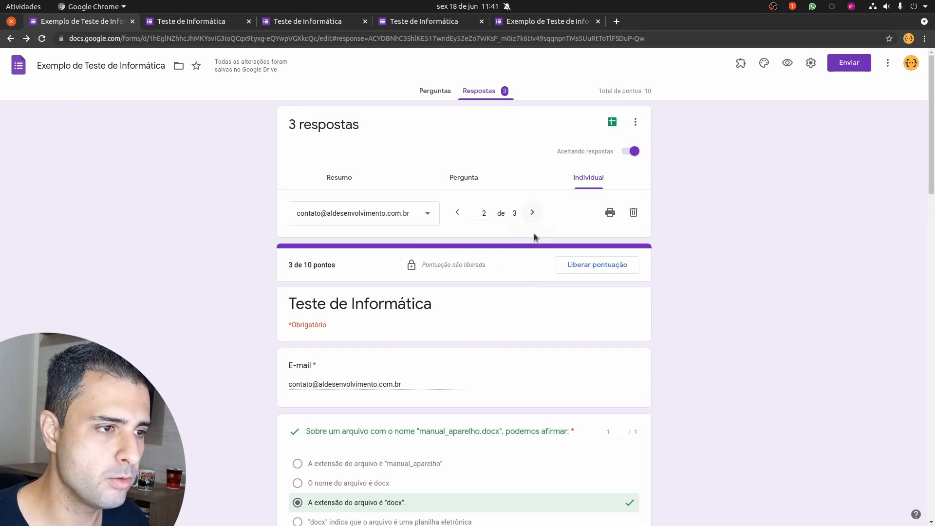
{"action": "triple_click", "coordinate": [479, 267]}
{"action": "scroll", "coordinate": [504, 303], "scroll_direction": "down", "scroll_amount": 6}
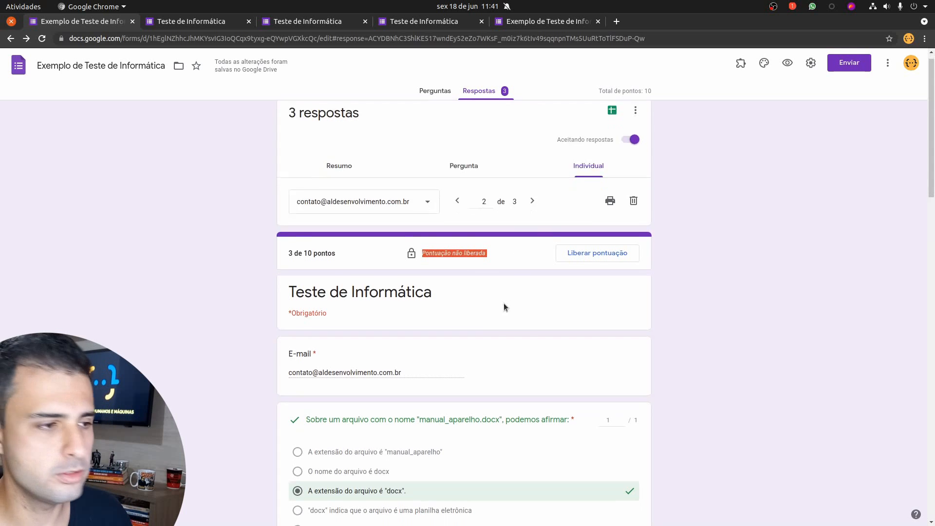
{"action": "scroll", "coordinate": [504, 302], "scroll_direction": "down", "scroll_amount": 4}
{"action": "scroll", "coordinate": [495, 294], "scroll_direction": "up", "scroll_amount": 10}
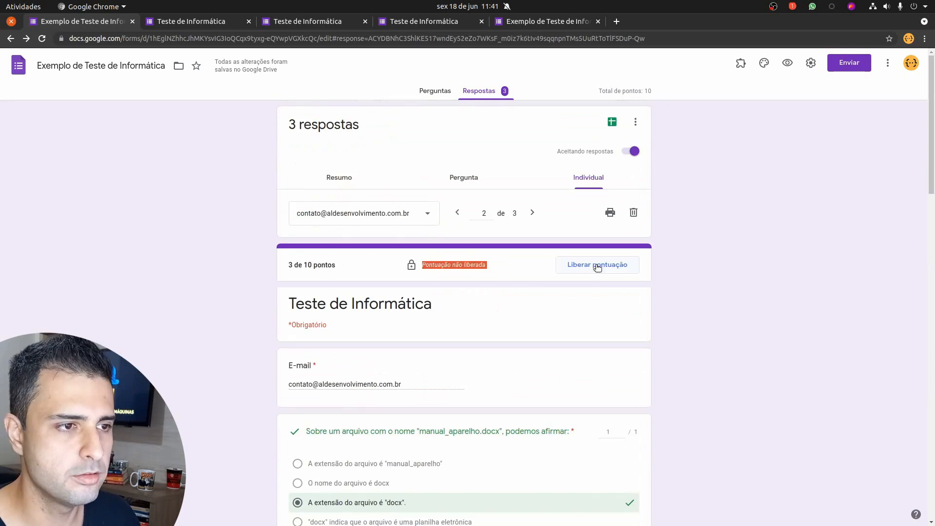
Require a response in each row of the "Correlacione os atalhos" grid question and check that the final question is mandatory.
{"action": "left_click", "coordinate": [436, 91]}
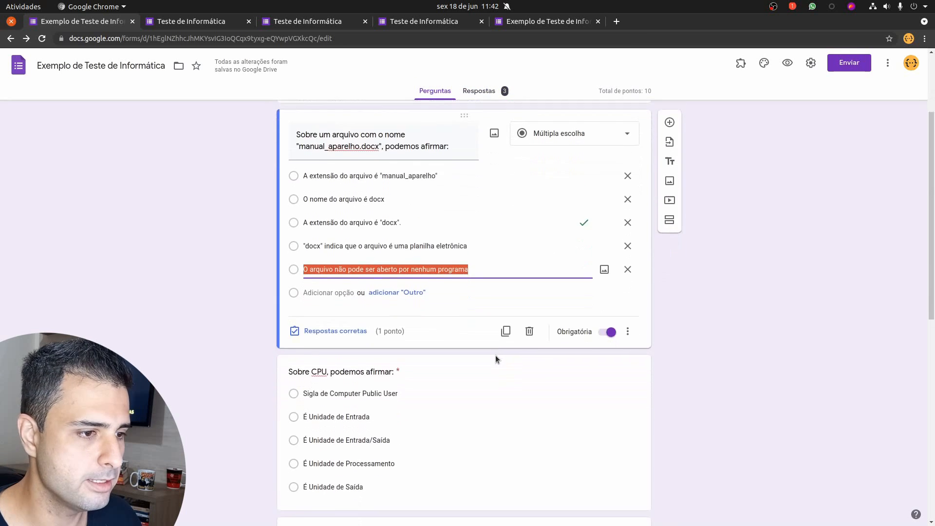
{"action": "scroll", "coordinate": [496, 359], "scroll_direction": "down", "scroll_amount": 3}
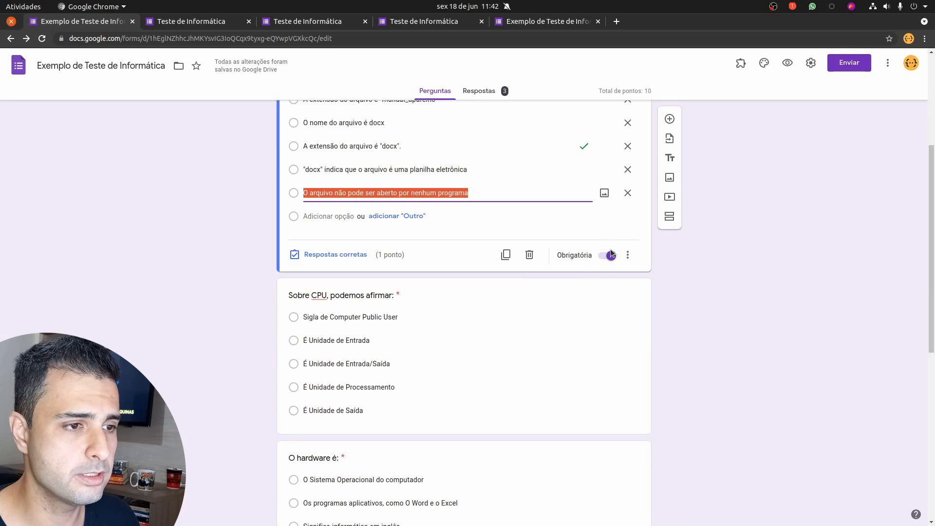
{"action": "left_click", "coordinate": [526, 378]}
{"action": "scroll", "coordinate": [526, 378], "scroll_direction": "down", "scroll_amount": 2}
{"action": "left_click", "coordinate": [528, 380]}
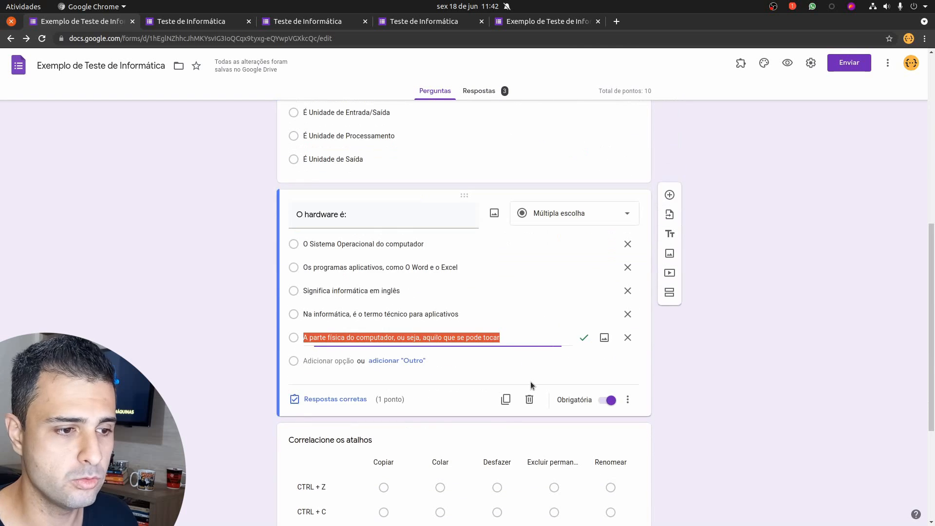
{"action": "scroll", "coordinate": [533, 382], "scroll_direction": "down", "scroll_amount": 3}
{"action": "left_click", "coordinate": [526, 394]}
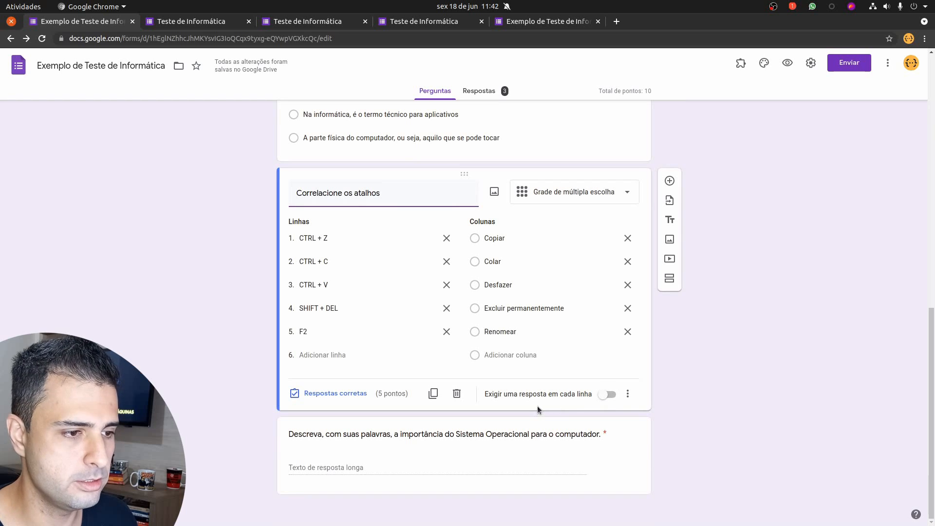
{"action": "left_click", "coordinate": [606, 395]}
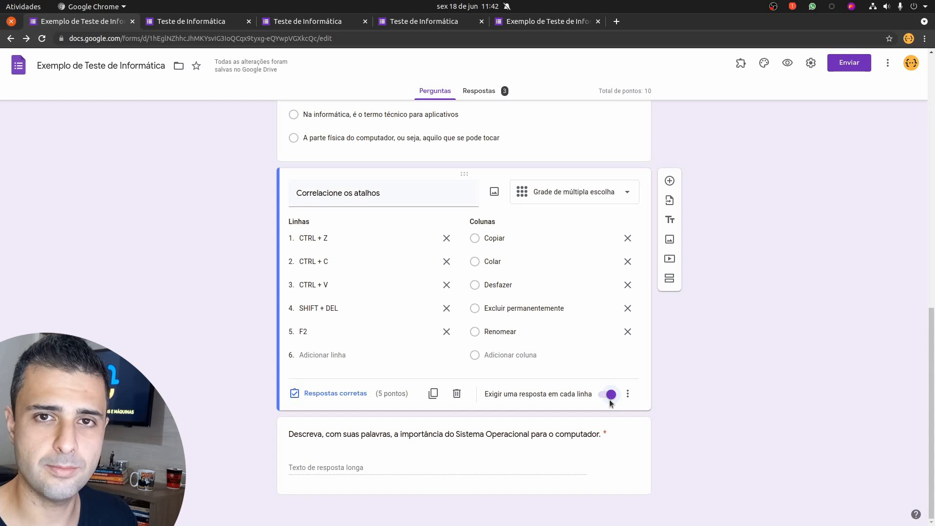
{"action": "left_click", "coordinate": [555, 462]}
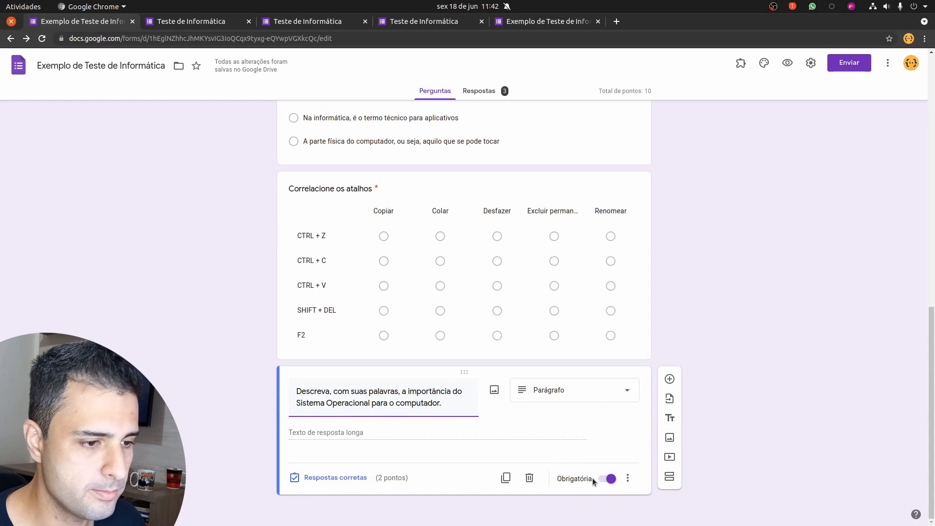
{"action": "scroll", "coordinate": [599, 446], "scroll_direction": "up", "scroll_amount": 12}
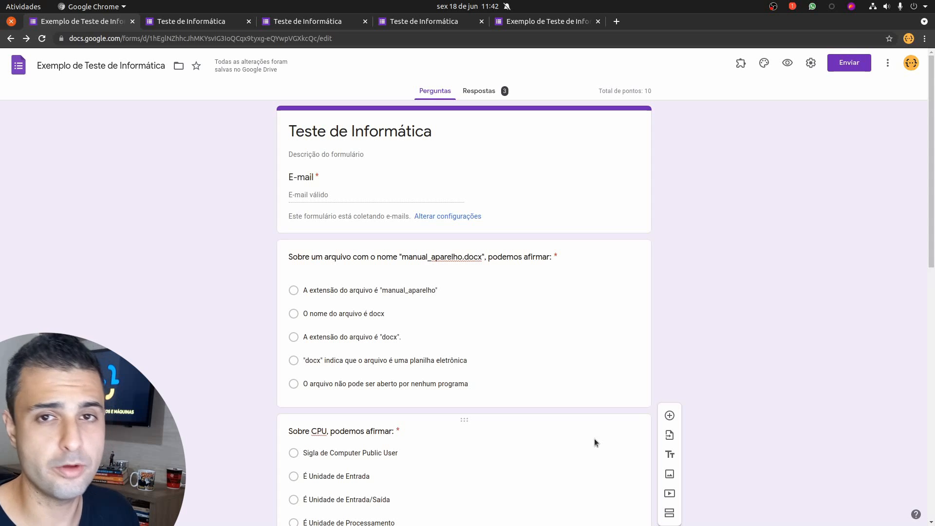
{"action": "scroll", "coordinate": [202, 298], "scroll_direction": "down", "scroll_amount": 8}
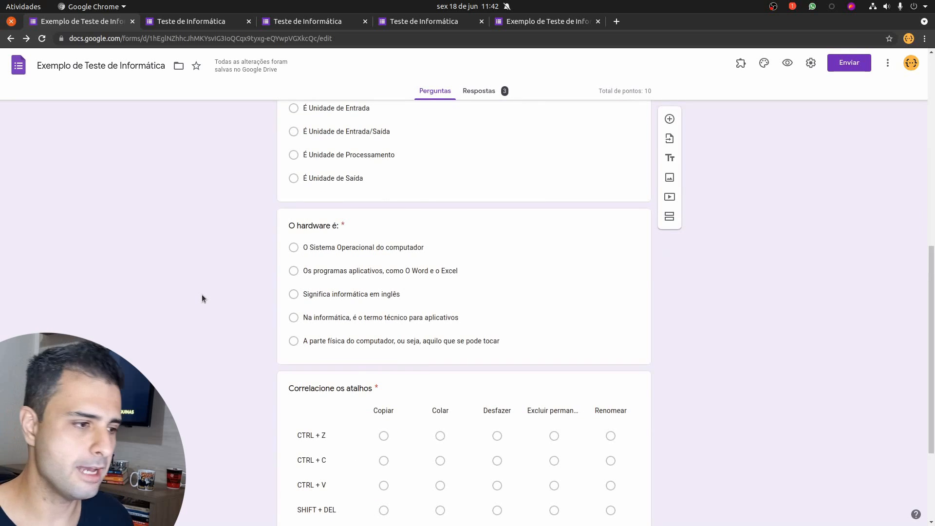
{"action": "scroll", "coordinate": [203, 296], "scroll_direction": "down", "scroll_amount": 3}
{"action": "scroll", "coordinate": [203, 298], "scroll_direction": "up", "scroll_amount": 4}
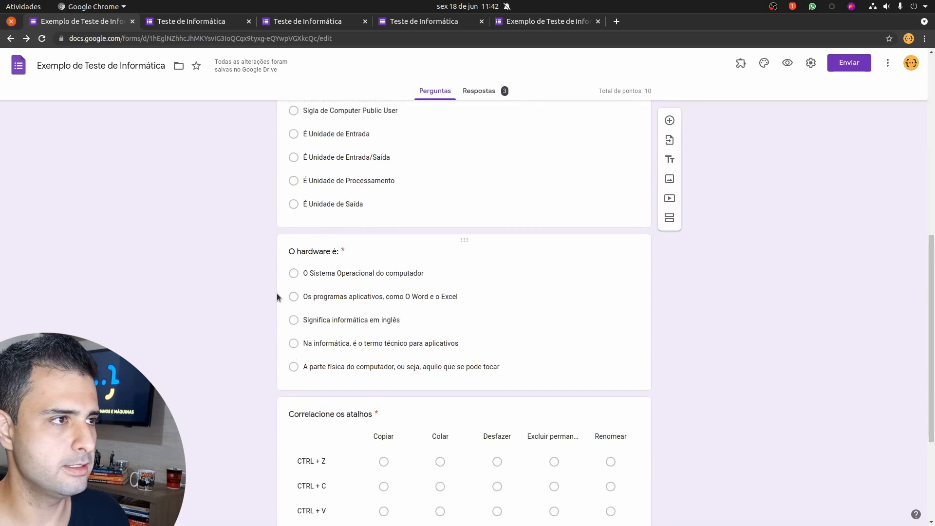
Close the leftover form tabs and preview the form to check that all questions are mandatory and show their points.
{"action": "scroll", "coordinate": [278, 297], "scroll_direction": "up", "scroll_amount": 9}
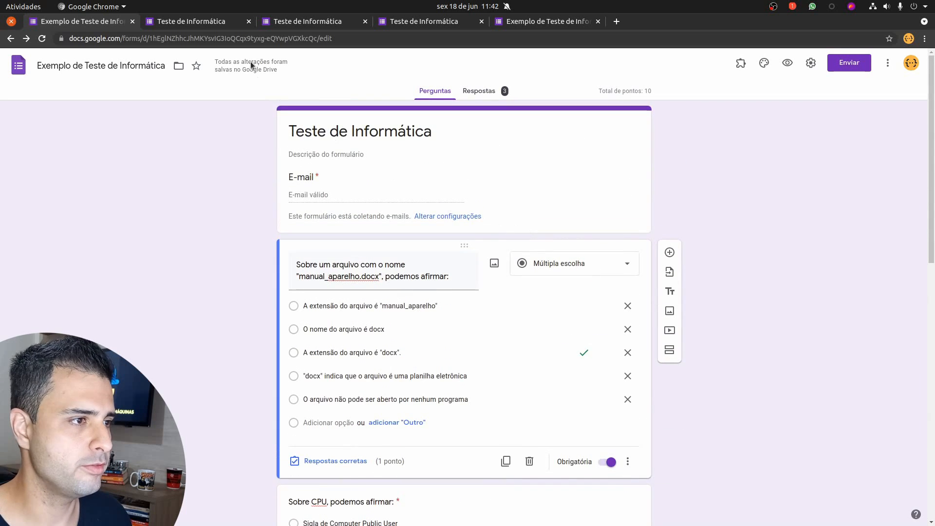
{"action": "left_click", "coordinate": [206, 22]}
{"action": "left_click", "coordinate": [248, 21]}
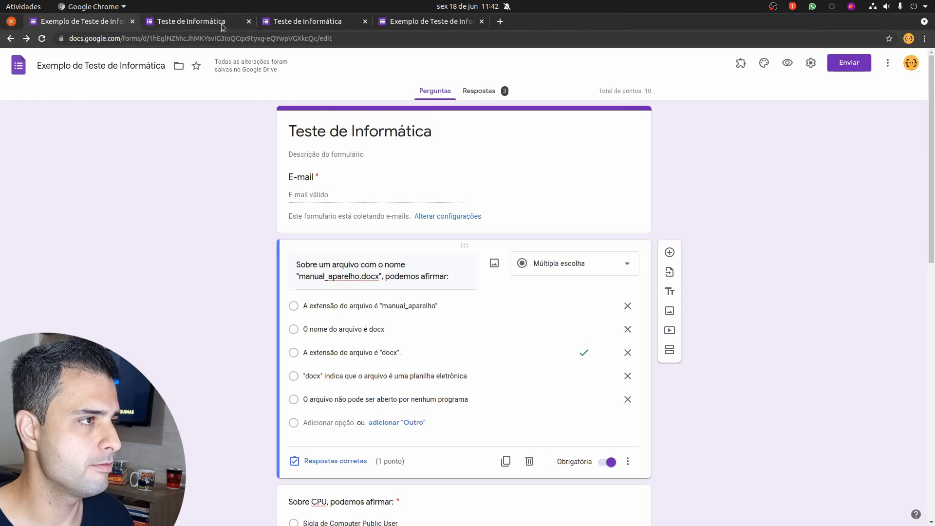
{"action": "left_click", "coordinate": [249, 22]}
{"action": "left_click", "coordinate": [248, 22]}
{"action": "left_click", "coordinate": [248, 21]}
{"action": "left_click", "coordinate": [788, 63]}
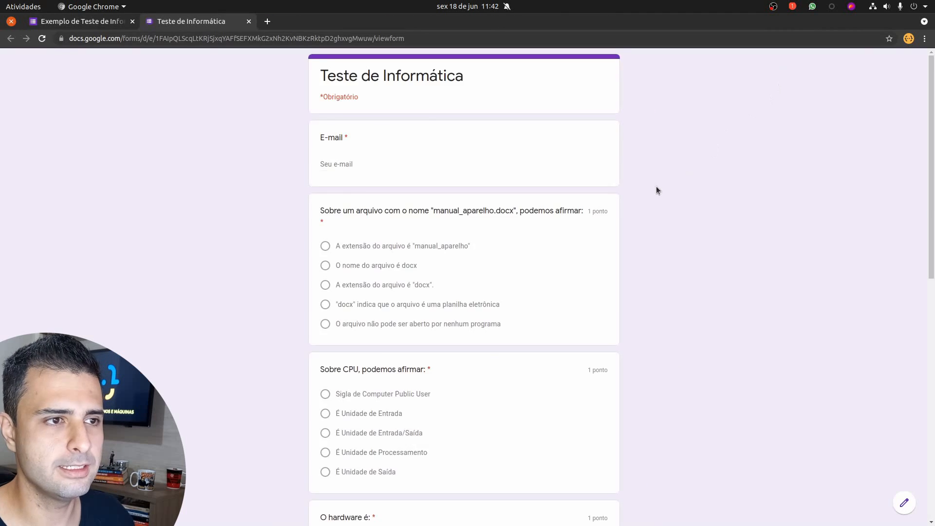
{"action": "scroll", "coordinate": [414, 285], "scroll_direction": "down", "scroll_amount": 15}
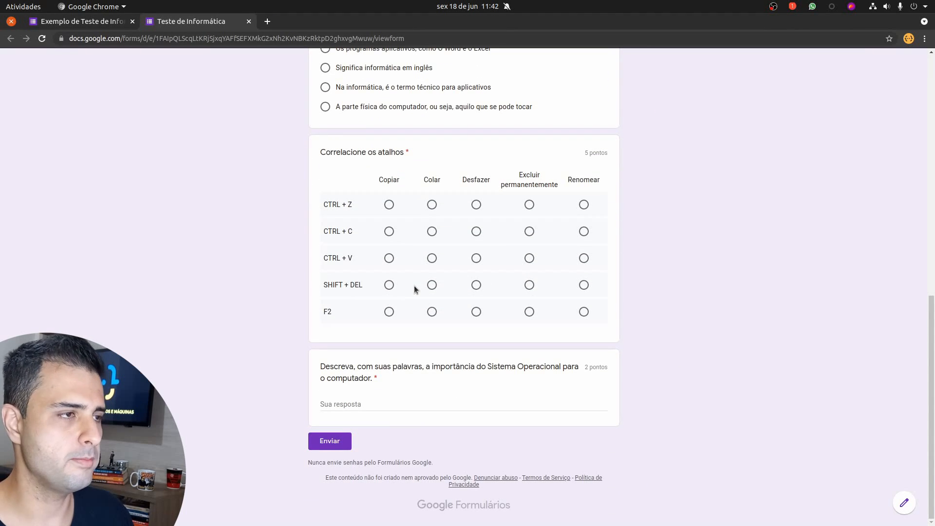
Return to the editor, go to the list of recent forms and open "Exemplo de Teste de Informática (seção)".
{"action": "left_click", "coordinate": [101, 27]}
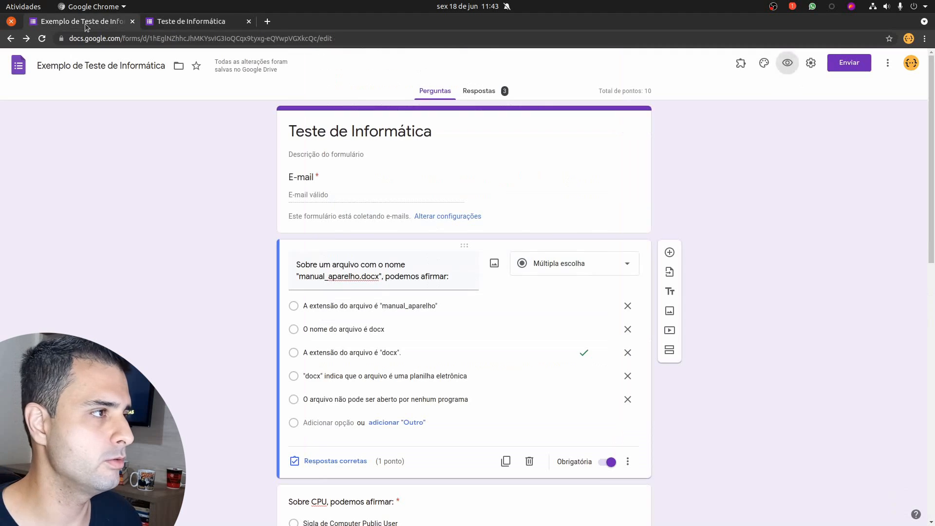
{"action": "left_click", "coordinate": [18, 65]}
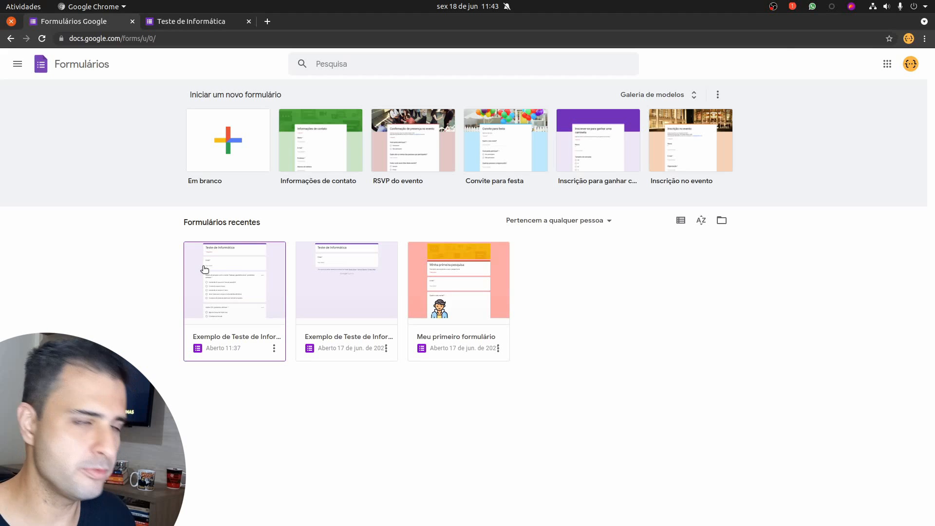
{"action": "left_click", "coordinate": [327, 258]}
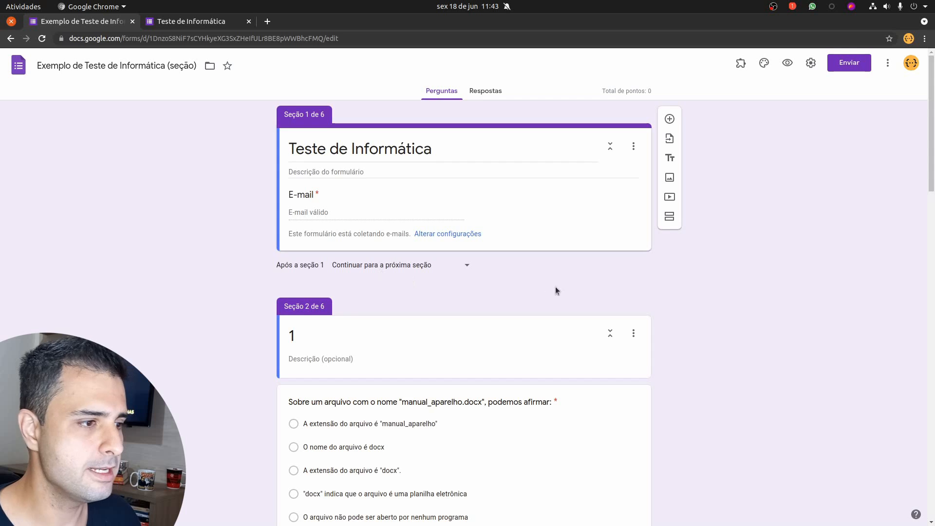
{"action": "scroll", "coordinate": [556, 288], "scroll_direction": "down", "scroll_amount": 3}
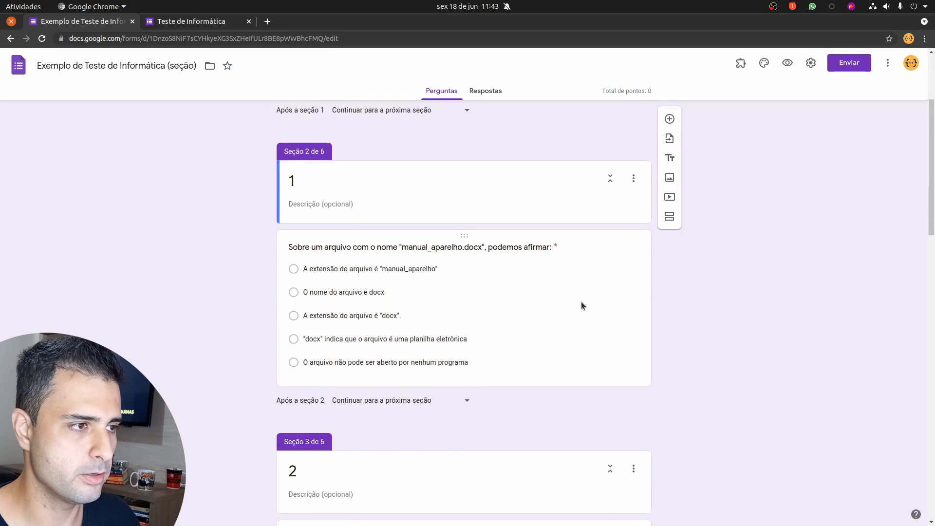
Delete the section titled "1" together with its "manual_aparelho.docx" question.
{"action": "left_click", "coordinate": [581, 303]}
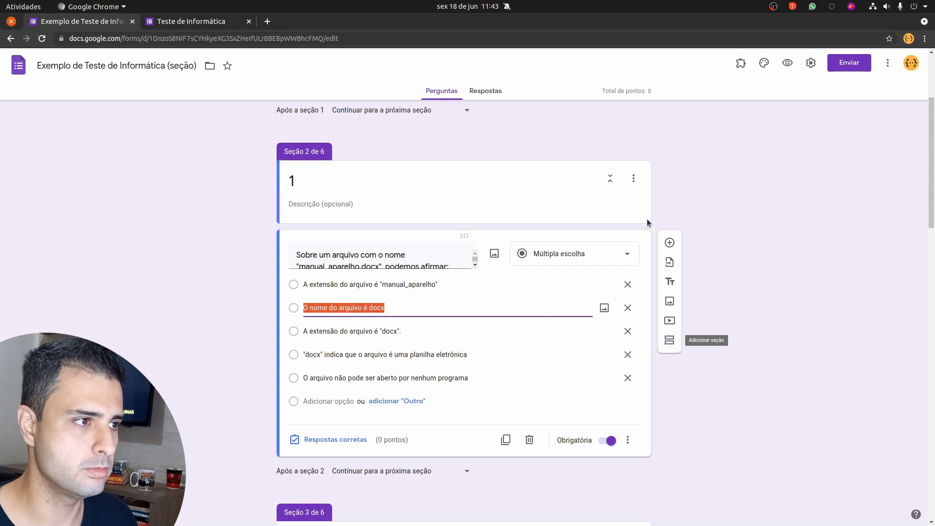
{"action": "left_click", "coordinate": [634, 178]}
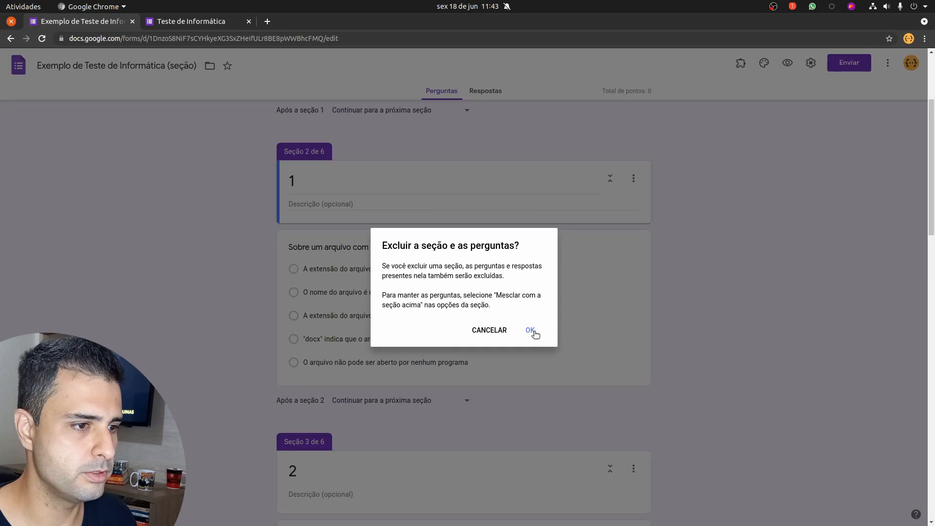
{"action": "left_click", "coordinate": [532, 331]}
Add a section after the form's header section, title it "1" and move the "Sobre CPU, podemos afirmar:" question into it.
{"action": "left_click", "coordinate": [545, 228]}
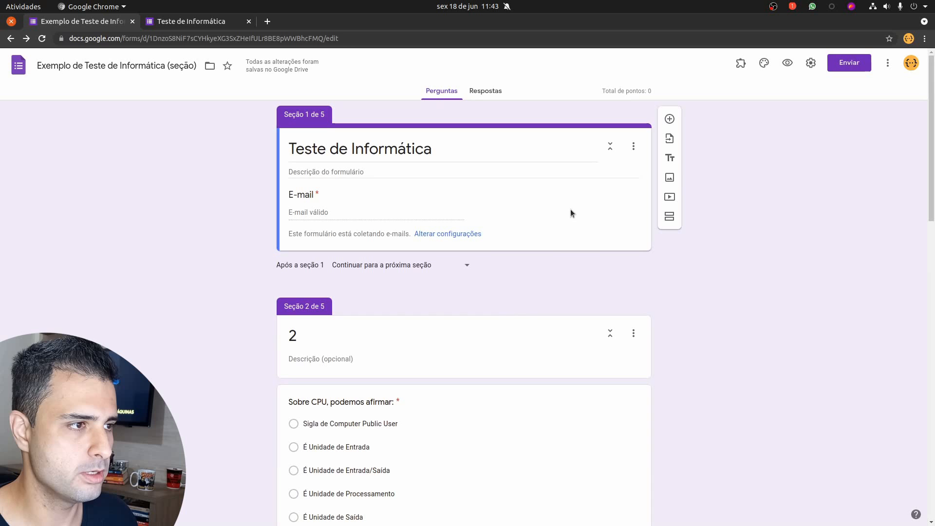
{"action": "left_click", "coordinate": [670, 216]}
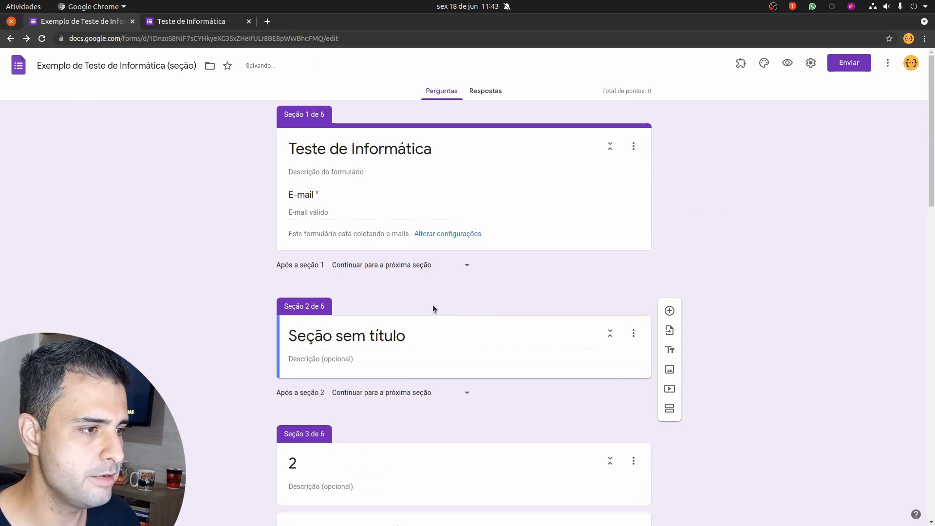
{"action": "left_click", "coordinate": [370, 338]}
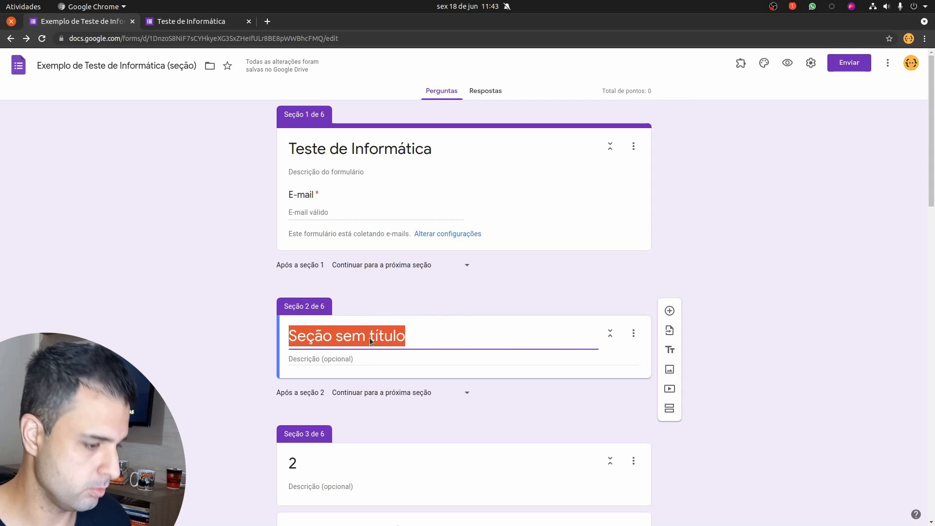
{"action": "type", "text": "1"}
{"action": "scroll", "coordinate": [450, 322], "scroll_direction": "down", "scroll_amount": 4}
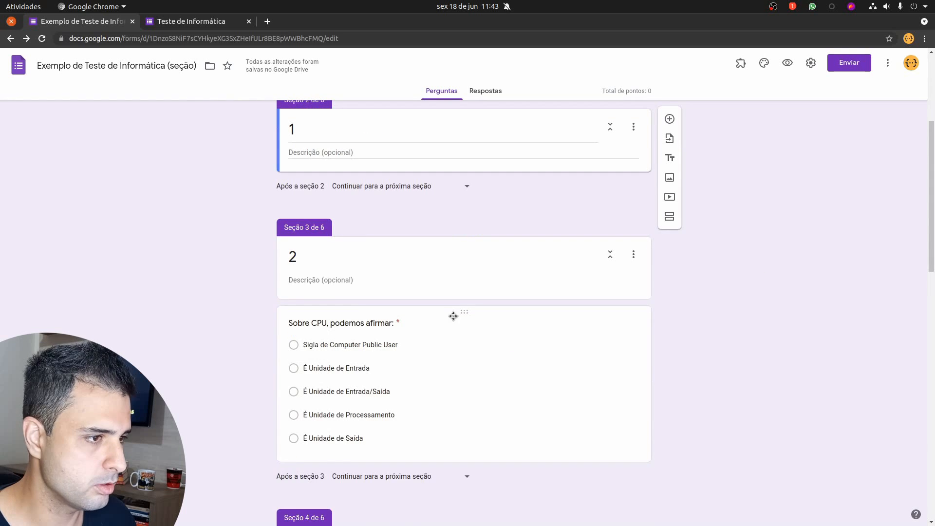
{"action": "left_click_drag", "start_coordinate": [464, 307], "coordinate": [439, 185]}
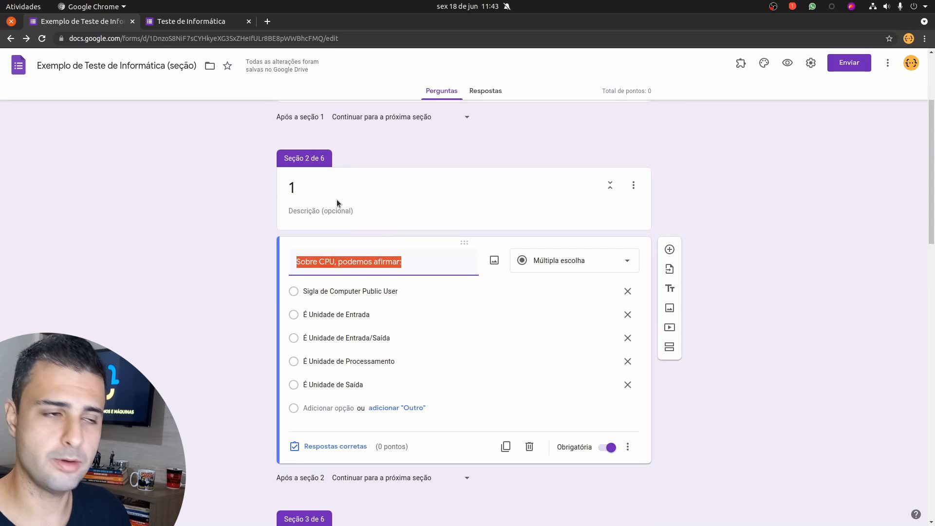
Examine the options for where respondents go after section 2, leaving the choice as it is.
{"action": "scroll", "coordinate": [226, 408], "scroll_direction": "down", "scroll_amount": 1}
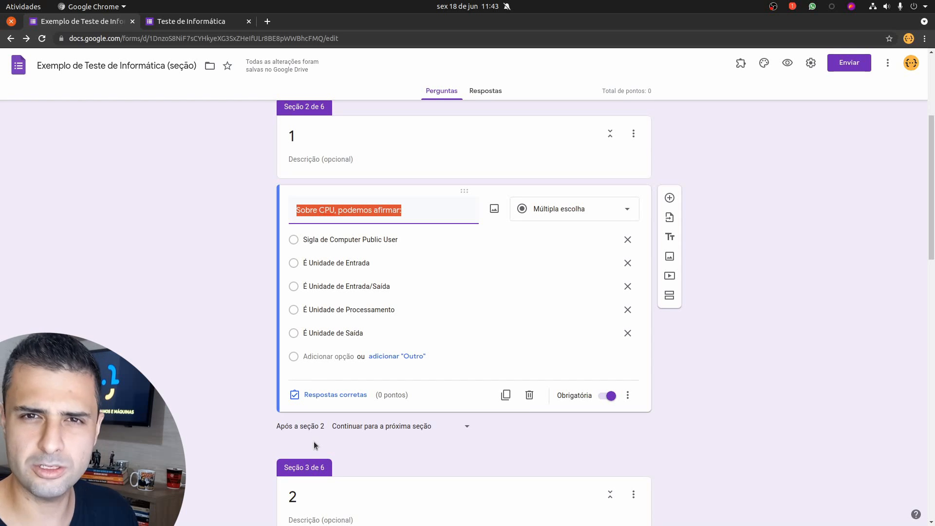
{"action": "left_click", "coordinate": [227, 382]}
{"action": "scroll", "coordinate": [206, 468], "scroll_direction": "up", "scroll_amount": 1}
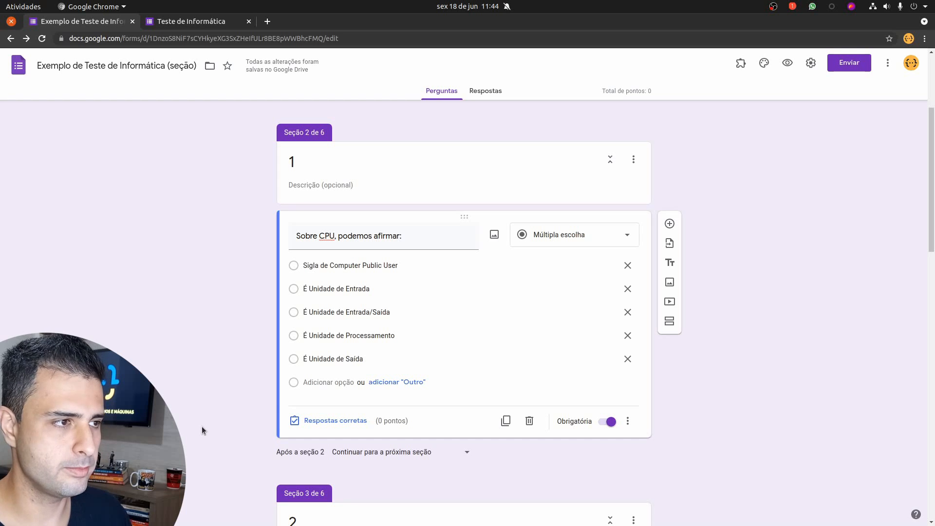
{"action": "scroll", "coordinate": [202, 425], "scroll_direction": "down", "scroll_amount": 4}
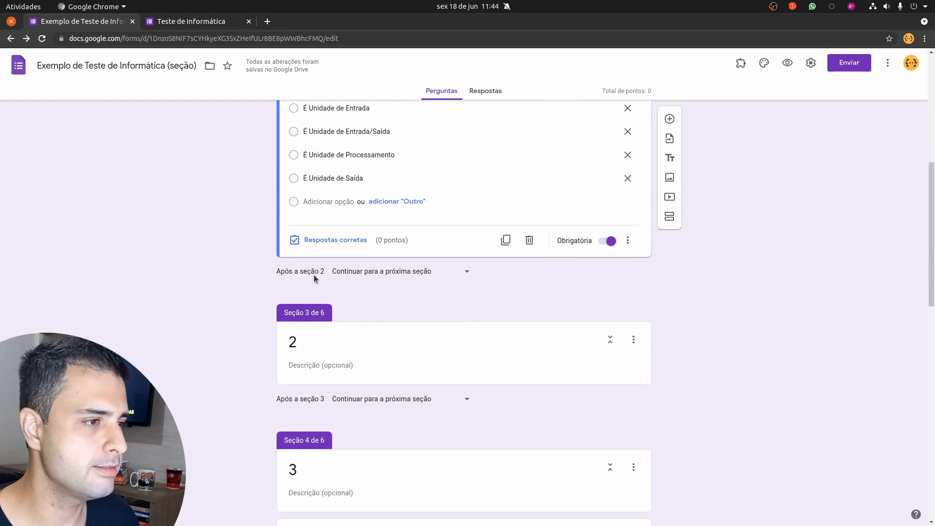
{"action": "left_click", "coordinate": [367, 272]}
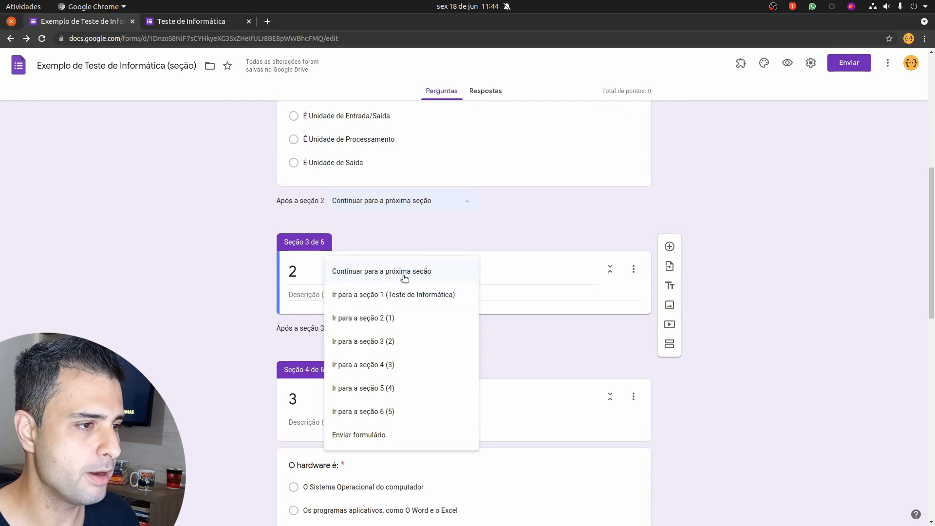
{"action": "left_click", "coordinate": [408, 208]}
{"action": "left_click", "coordinate": [409, 202]}
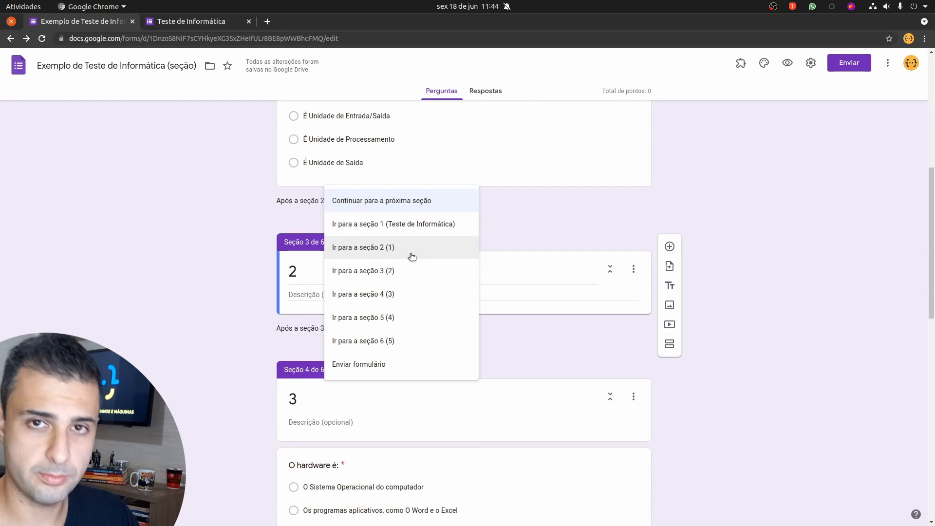
{"action": "left_click", "coordinate": [203, 243]}
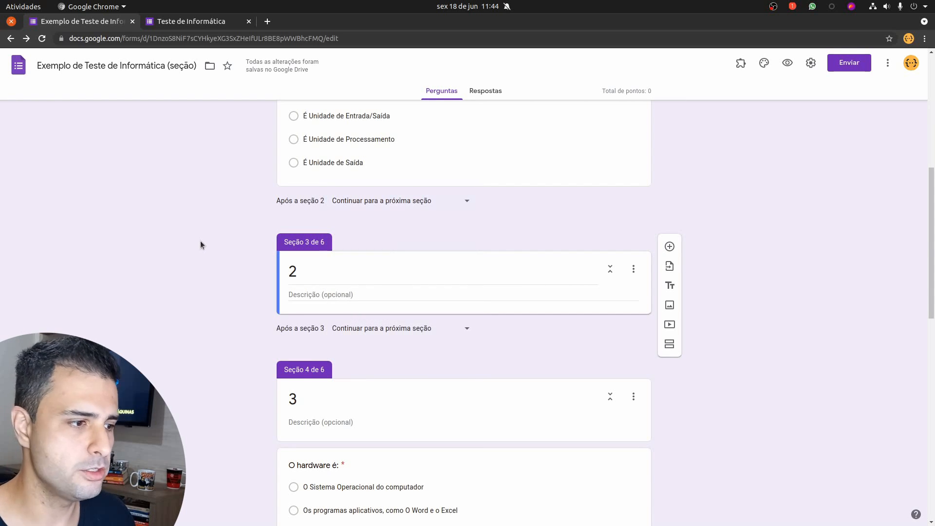
Preview the sectioned form, fill in the respondent's e-mail and continue to section 1.
{"action": "scroll", "coordinate": [200, 244], "scroll_direction": "up", "scroll_amount": 7}
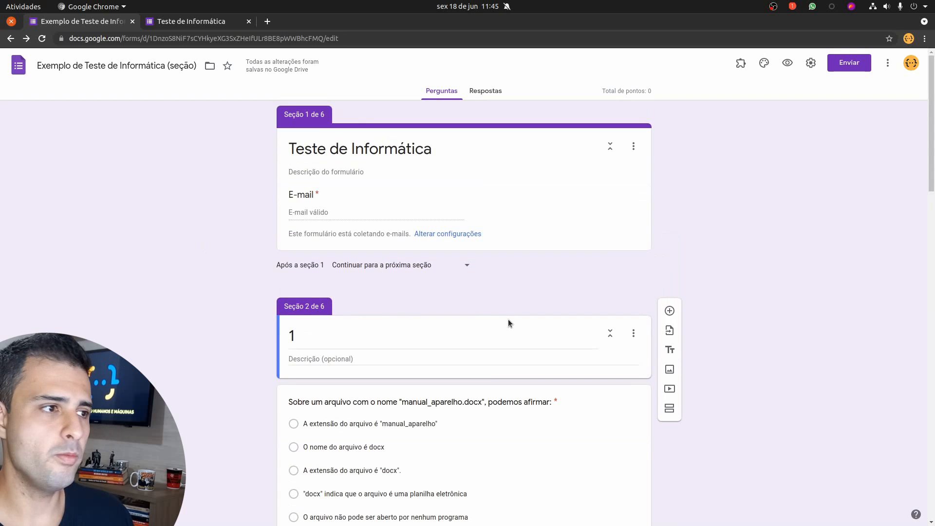
{"action": "left_click", "coordinate": [788, 63]}
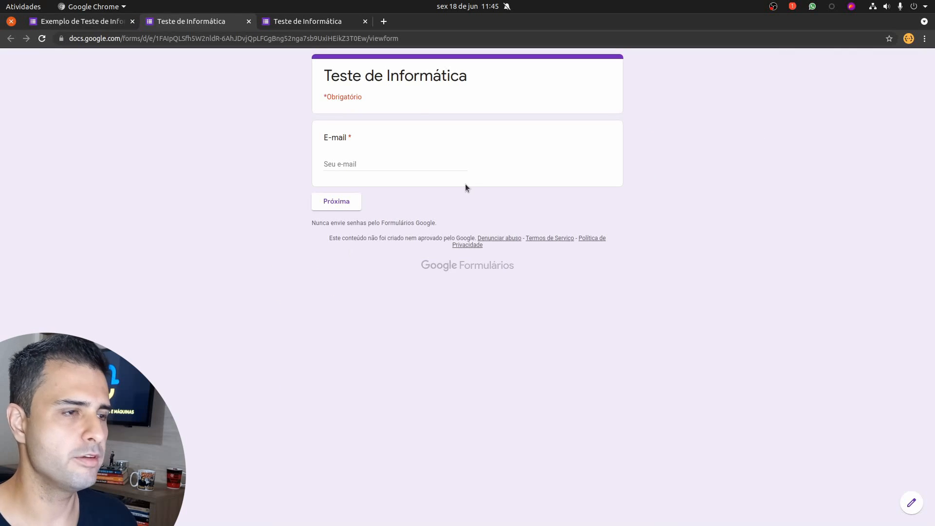
{"action": "left_click", "coordinate": [409, 166]}
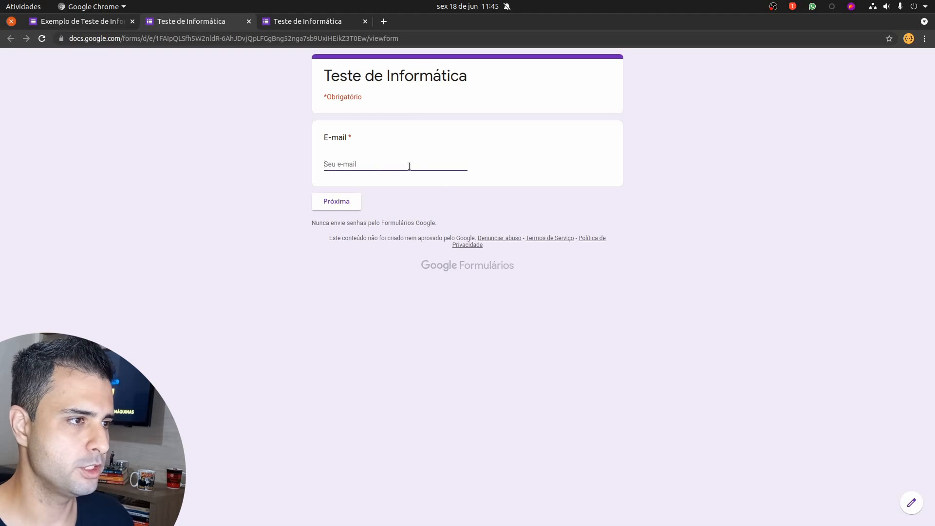
{"action": "key", "text": "ctrl+v"}
{"action": "left_click", "coordinate": [335, 202]}
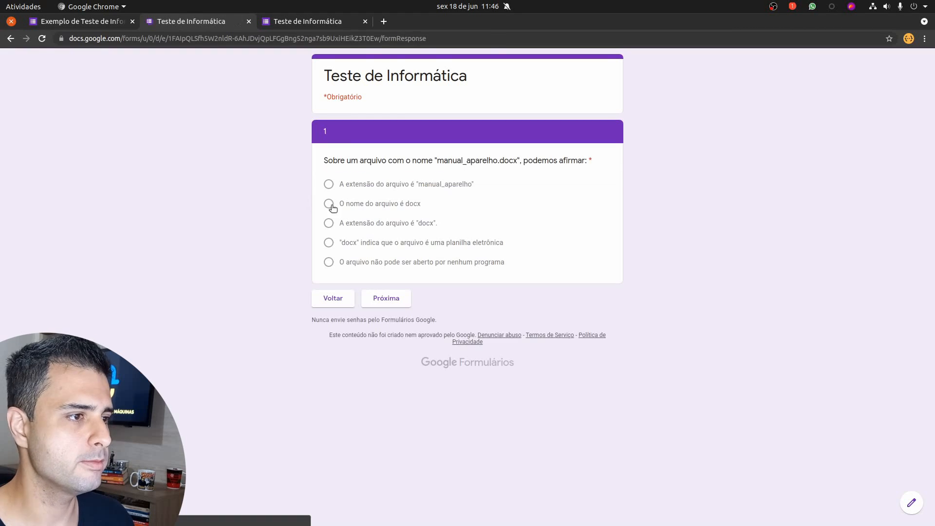
Answer the first question with A extensão do arquivo é "docx", continue to section 2 and check its back and forward navigation.
{"action": "left_click", "coordinate": [358, 224]}
{"action": "left_click", "coordinate": [392, 299]}
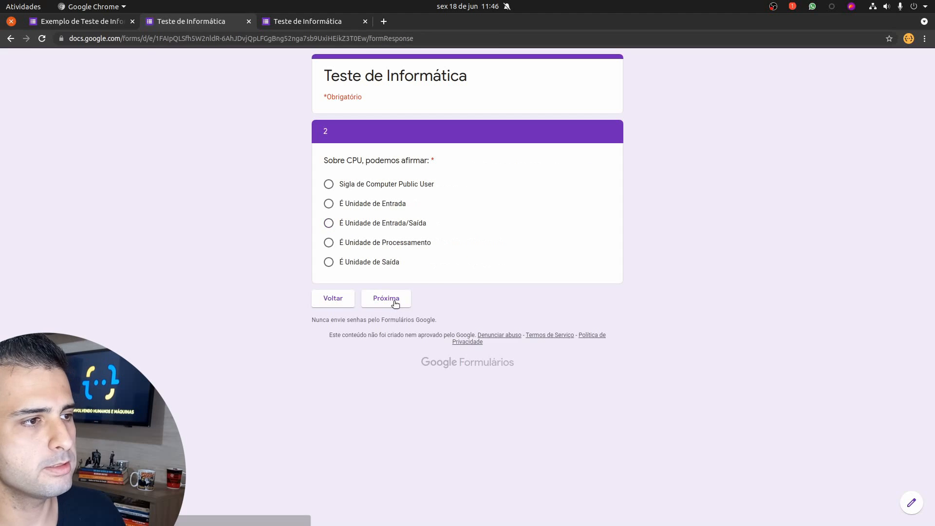
{"action": "left_click", "coordinate": [343, 301]}
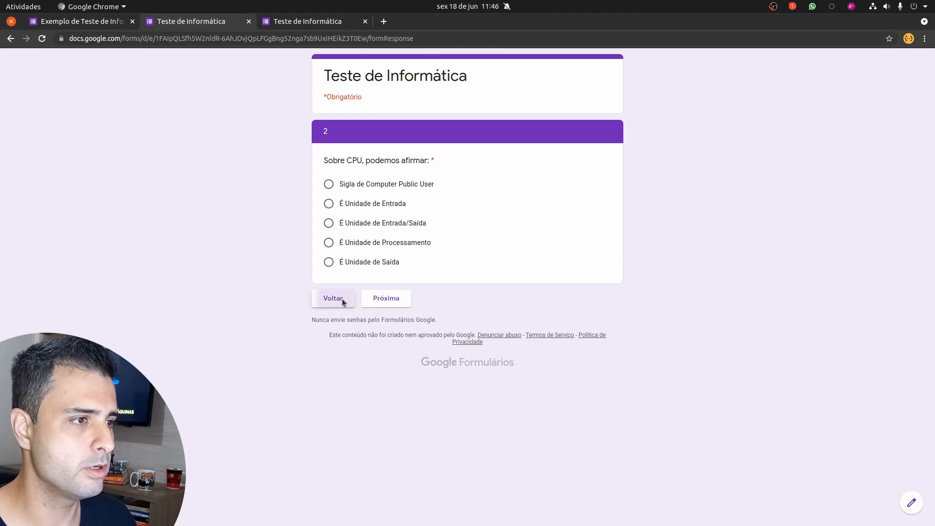
{"action": "left_click", "coordinate": [375, 302]}
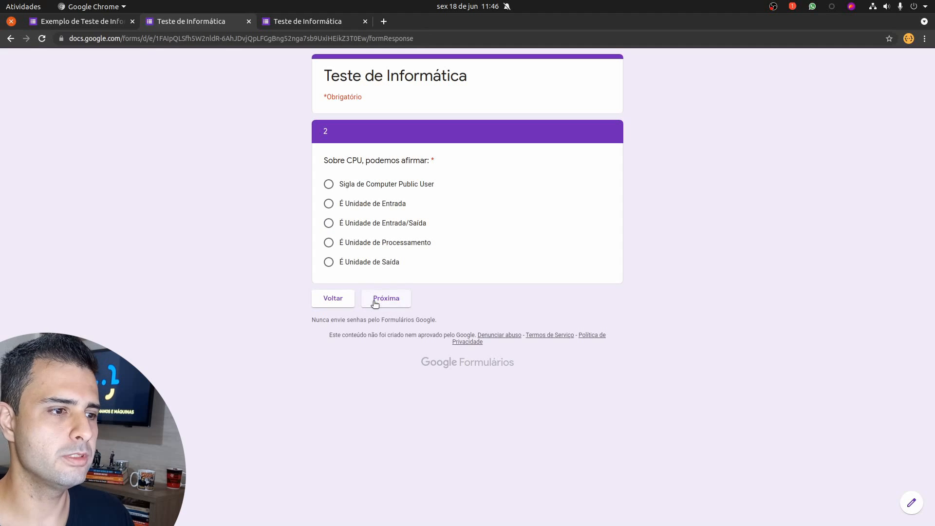
Return to the form editor and enable "Embaralhar a ordem das perguntas" in the presentation settings.
{"action": "key", "text": "ctrl+Page_Up"}
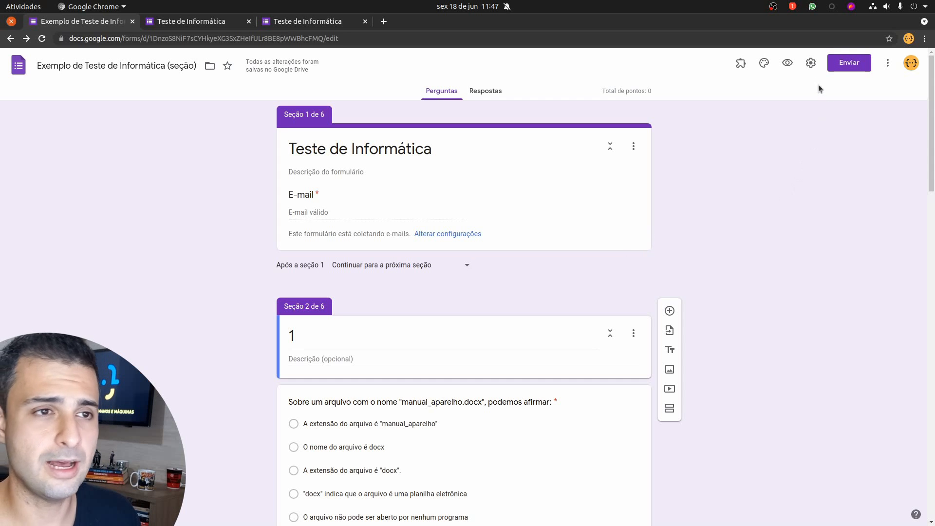
{"action": "left_click", "coordinate": [811, 63]}
{"action": "left_click", "coordinate": [753, 113]}
{"action": "left_click", "coordinate": [808, 65]}
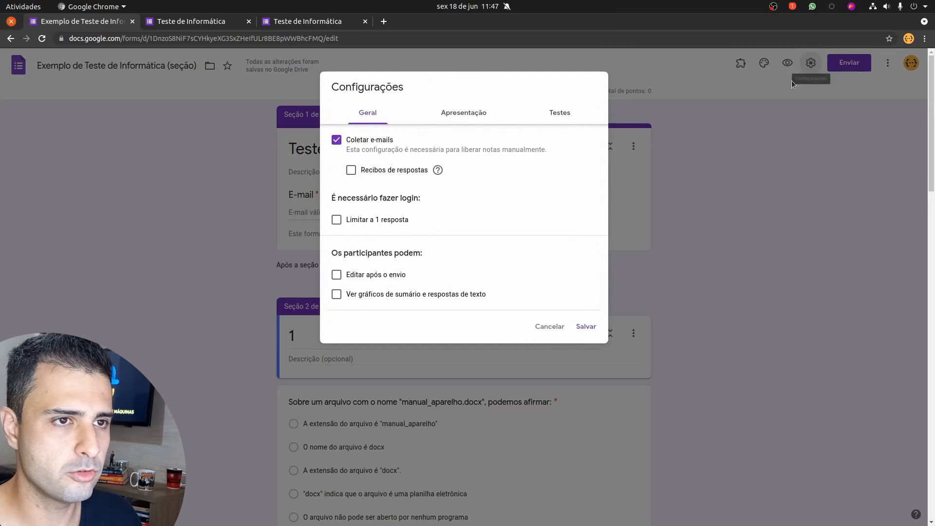
{"action": "left_click", "coordinate": [469, 115]}
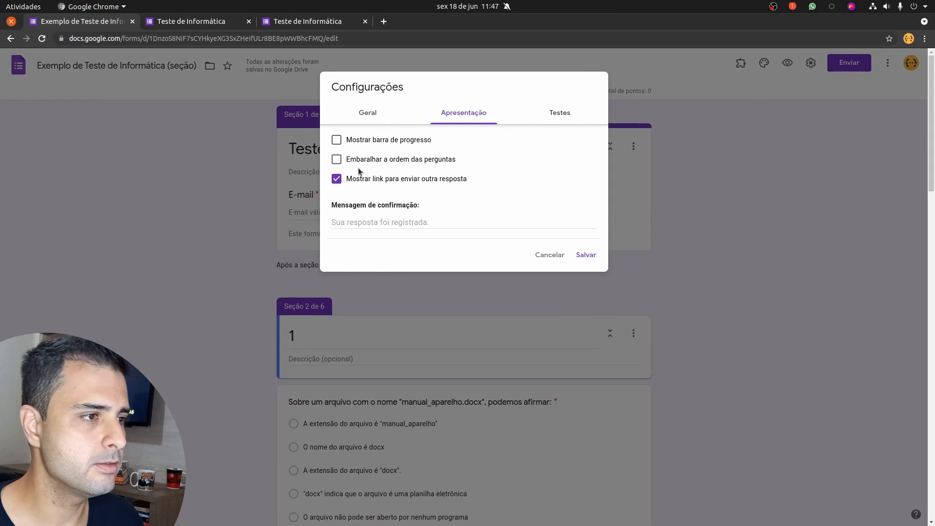
{"action": "left_click", "coordinate": [352, 163]}
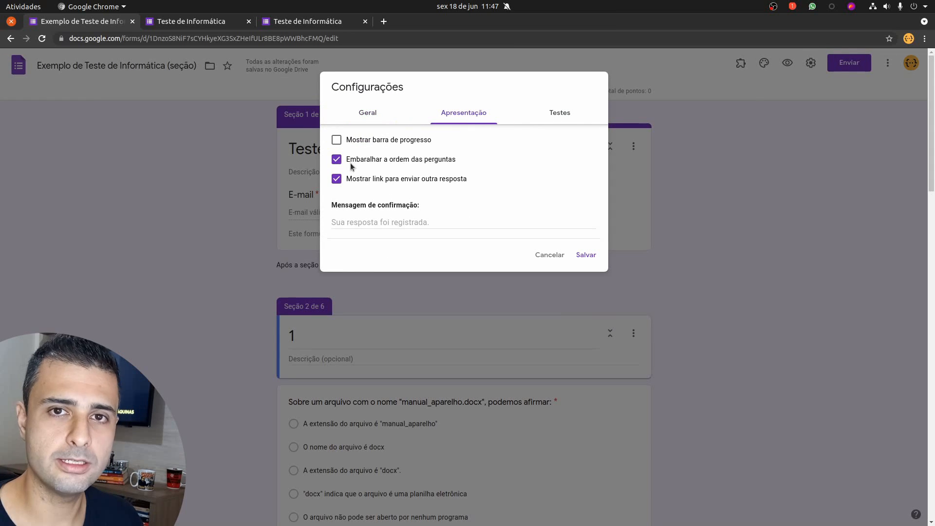